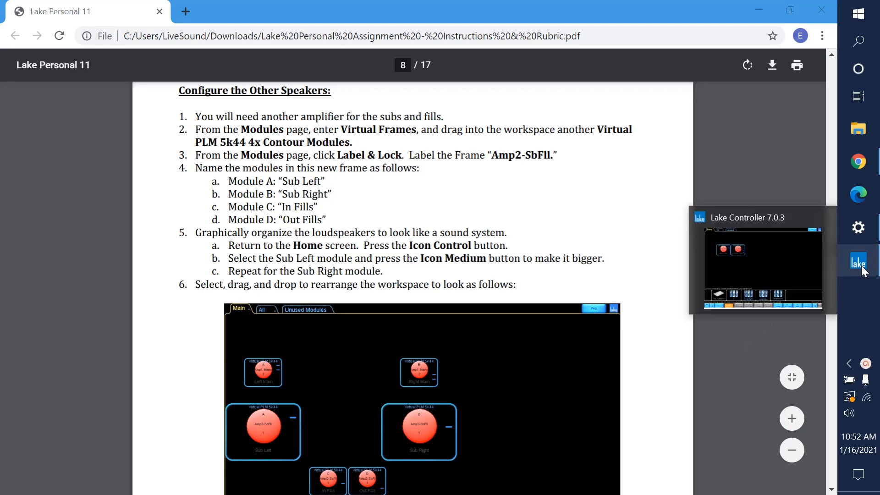
Switch to Lake Controller and place a Virtual PLM 5K44 frame with 4x Contour Modules below the Mains modules.
{"action": "left_click", "coordinate": [862, 265]}
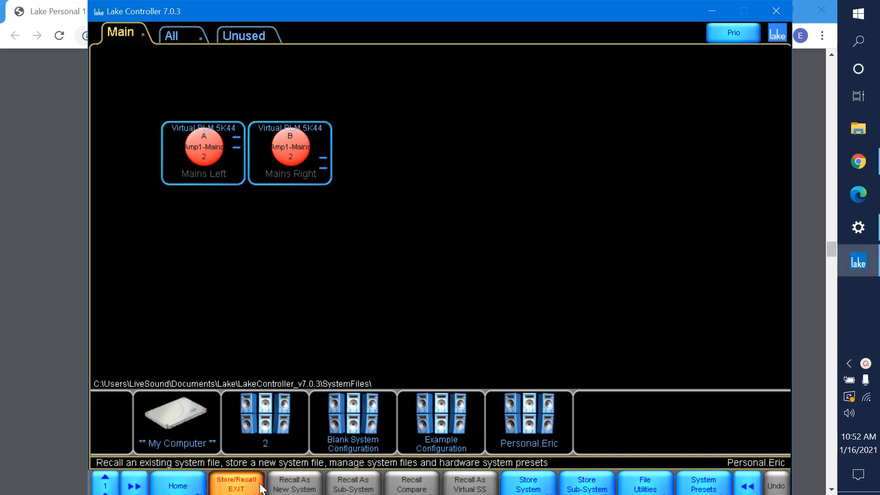
{"action": "left_click", "coordinate": [235, 485]}
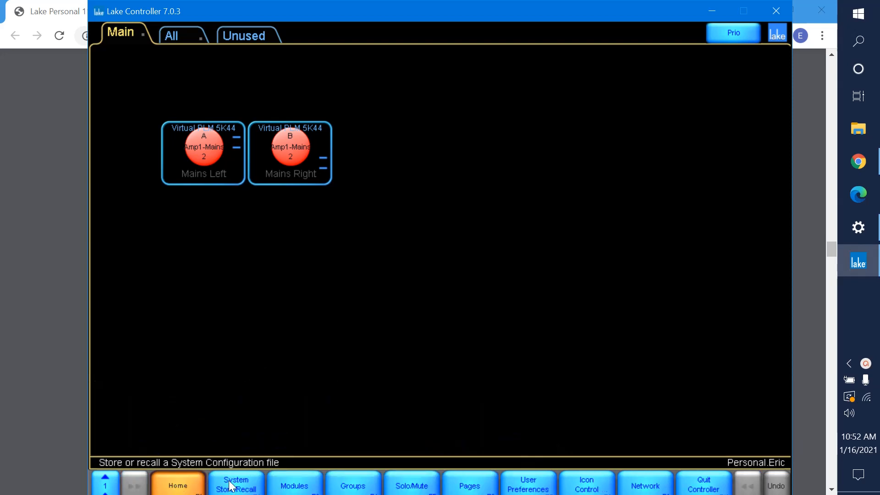
{"action": "left_click", "coordinate": [289, 485]}
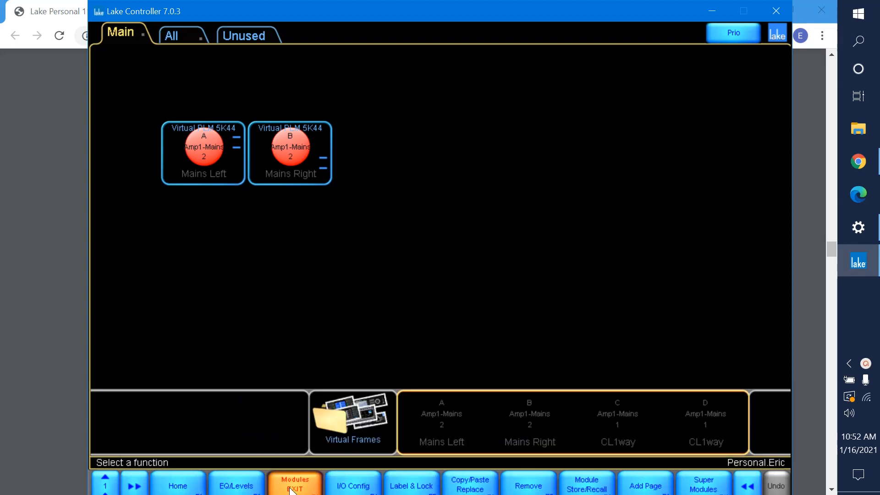
{"action": "left_click", "coordinate": [346, 427]}
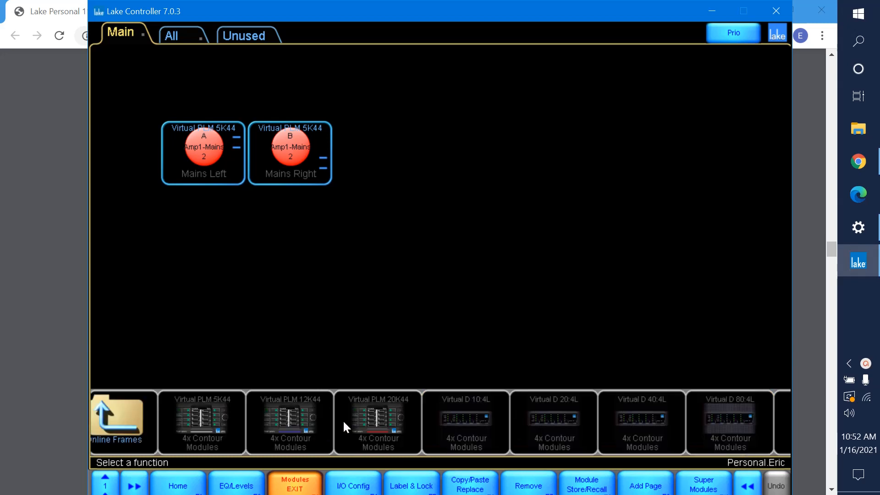
{"action": "left_click", "coordinate": [202, 416]}
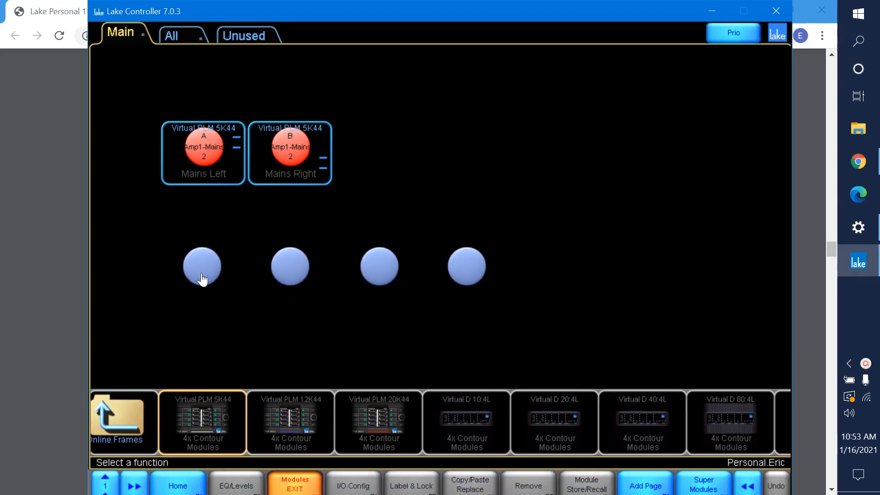
{"action": "left_click", "coordinate": [202, 278]}
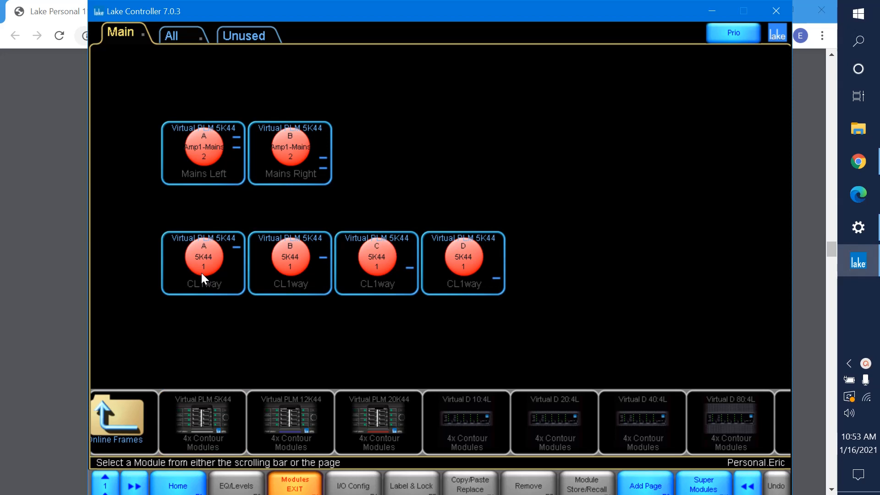
Label the new Virtual PLM 5K44 frame "Amp2-SbFll".
{"action": "left_click", "coordinate": [178, 249]}
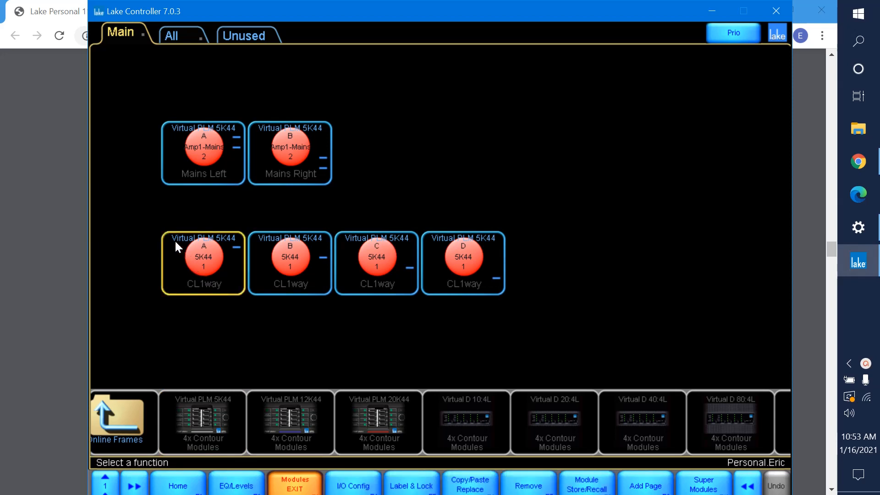
{"action": "left_click", "coordinate": [426, 493]}
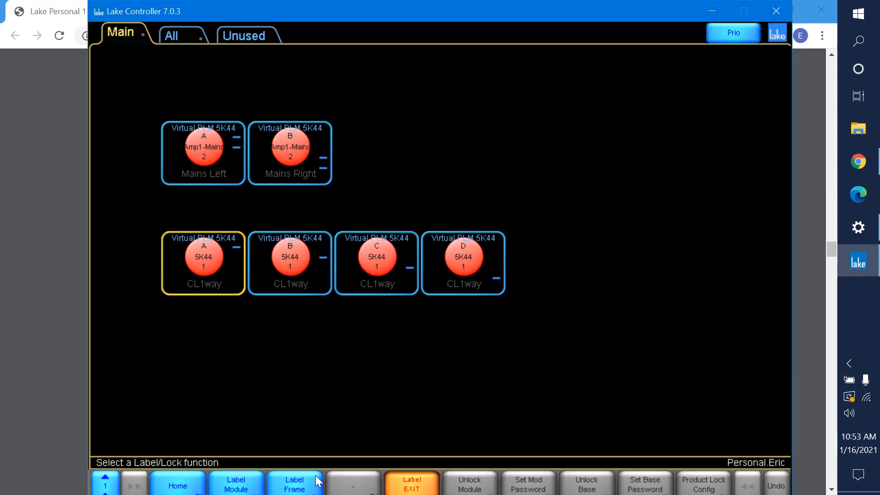
{"action": "left_click", "coordinate": [295, 481]}
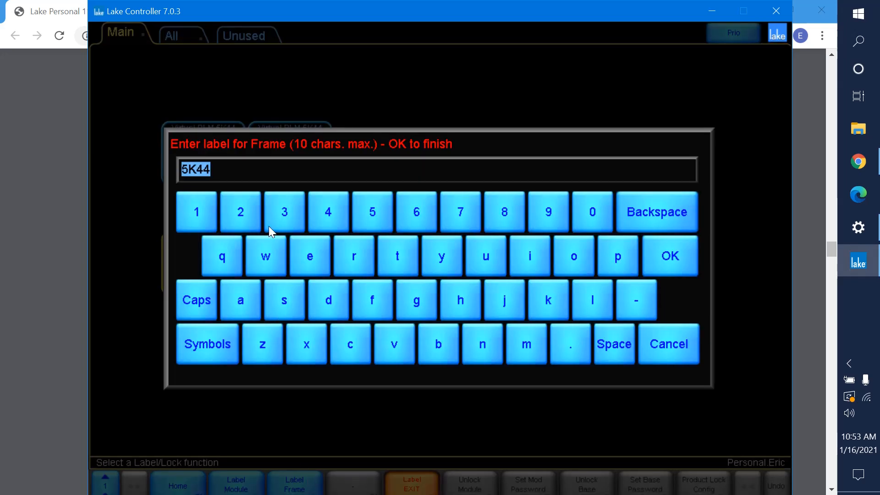
{"action": "type", "text": "Amp2-"}
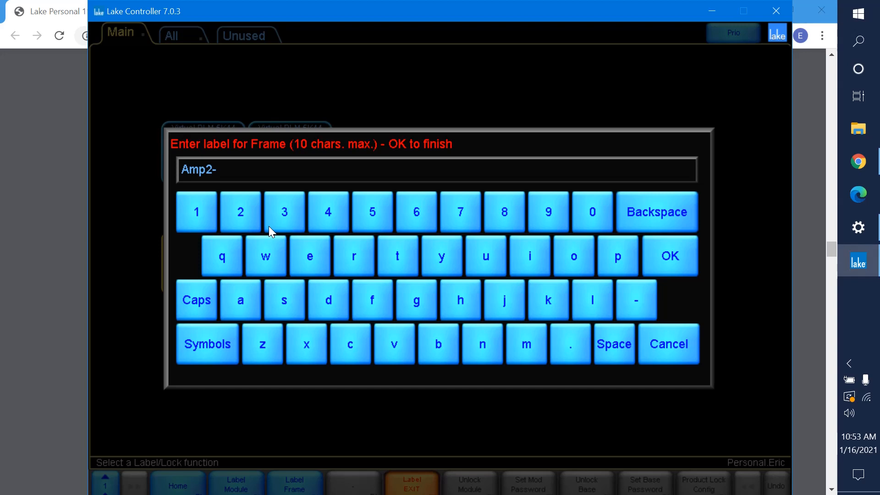
{"action": "type", "text": "SbFll"}
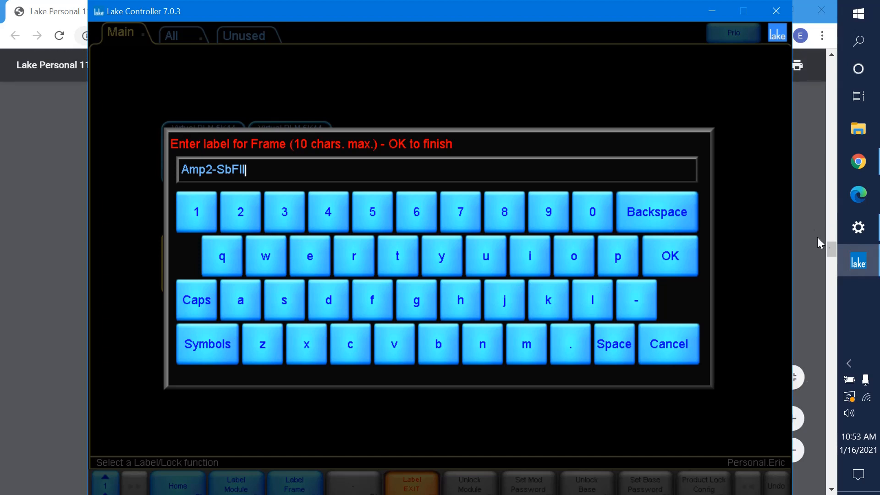
{"action": "left_click", "coordinate": [660, 267]}
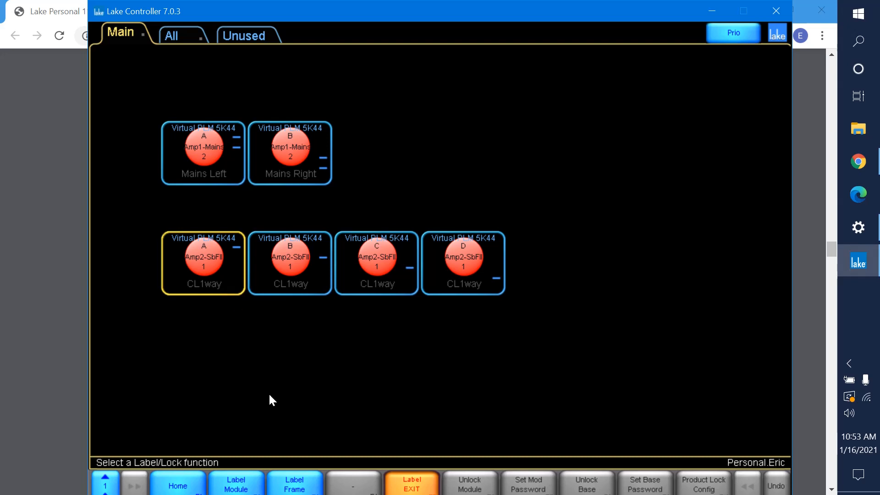
Label module A of the Amp2-SbFll frame "Left Sub".
{"action": "left_click", "coordinate": [236, 485]}
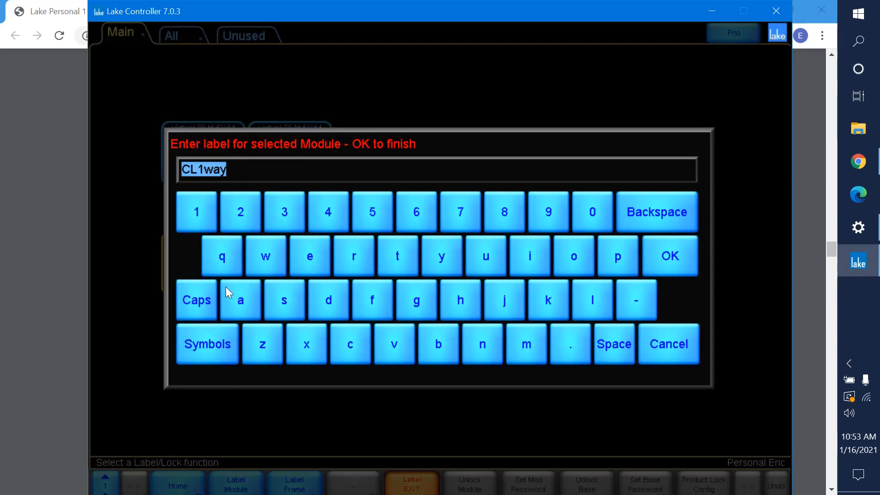
{"action": "type", "text": "Left S"}
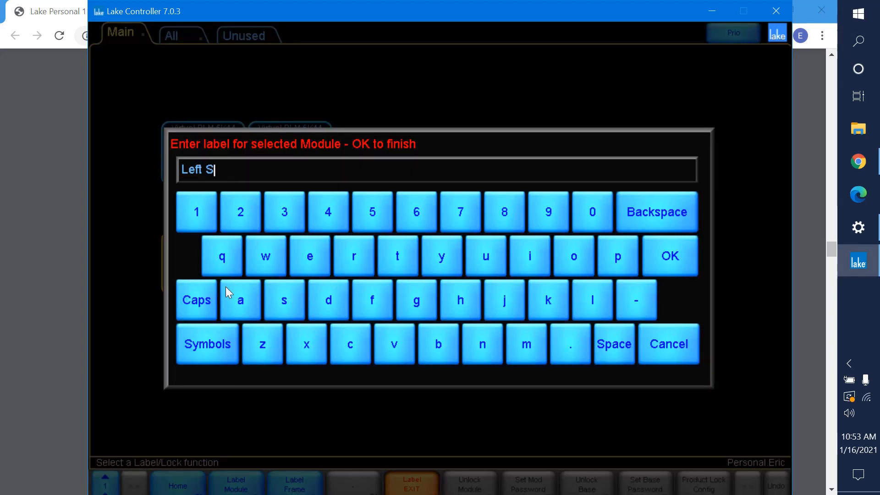
{"action": "type", "text": "ub"}
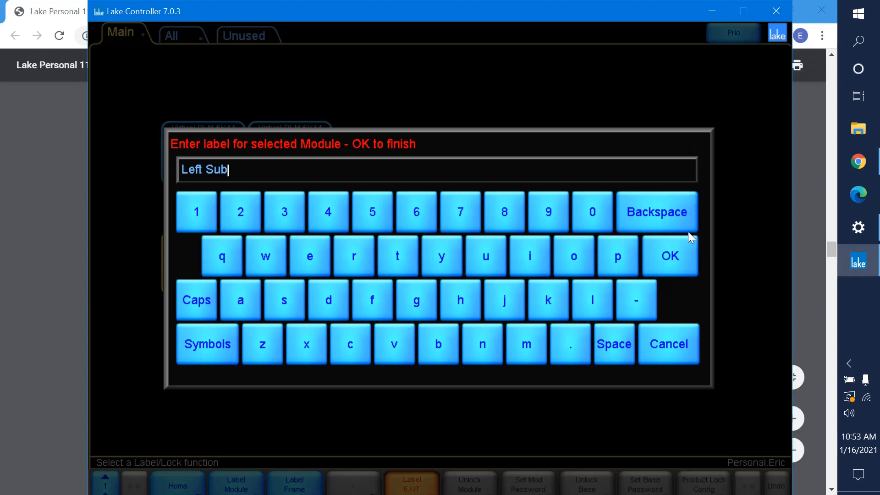
{"action": "left_click", "coordinate": [689, 259]}
Label module B of the Amp2-SbFll frame "Right Sub".
{"action": "left_click", "coordinate": [270, 272]}
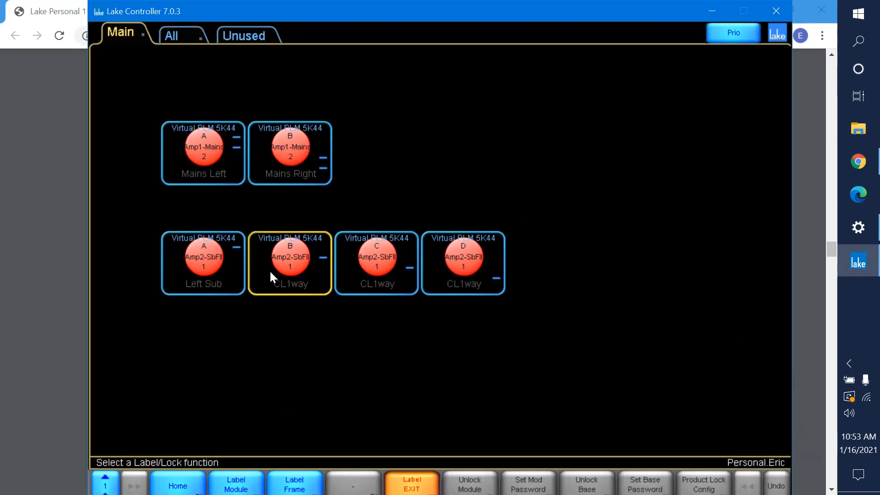
{"action": "left_click", "coordinate": [252, 479]}
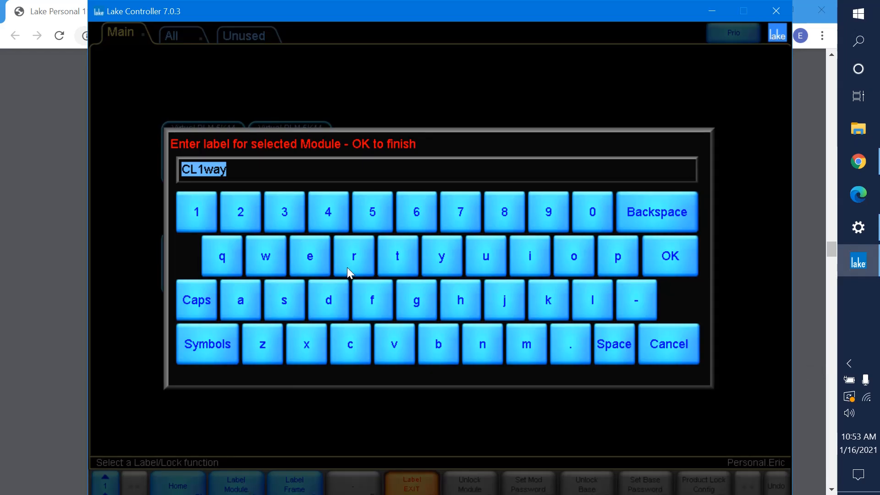
{"action": "type", "text": "Right"}
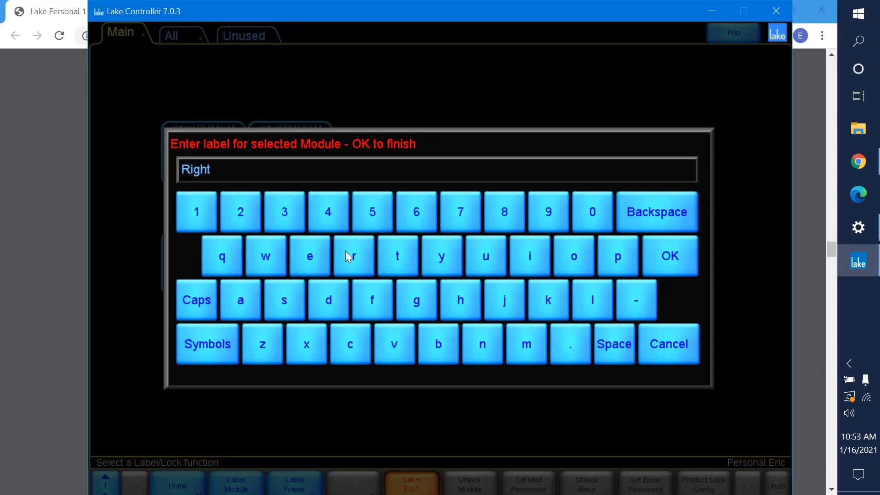
{"action": "type", "text": " Sub"}
{"action": "key", "text": "Return"}
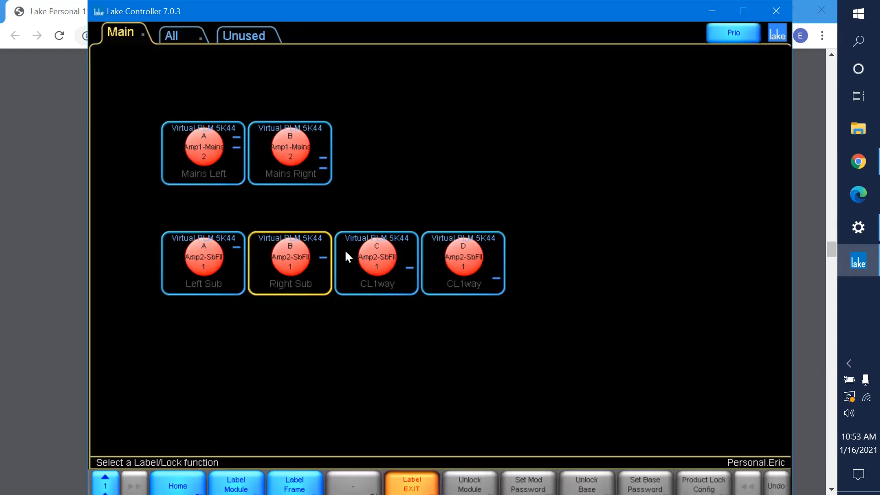
Label module C of the Amp2-SbFll frame "In Fills".
{"action": "left_click", "coordinate": [386, 266]}
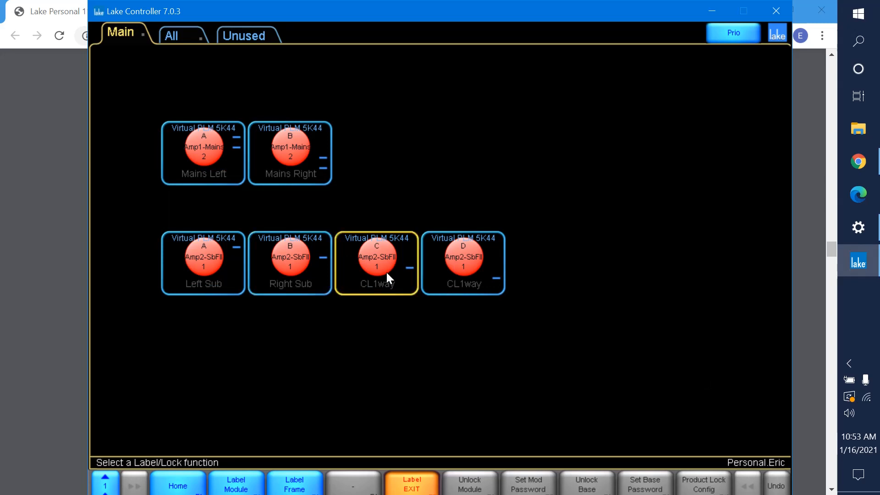
{"action": "left_click", "coordinate": [235, 490]}
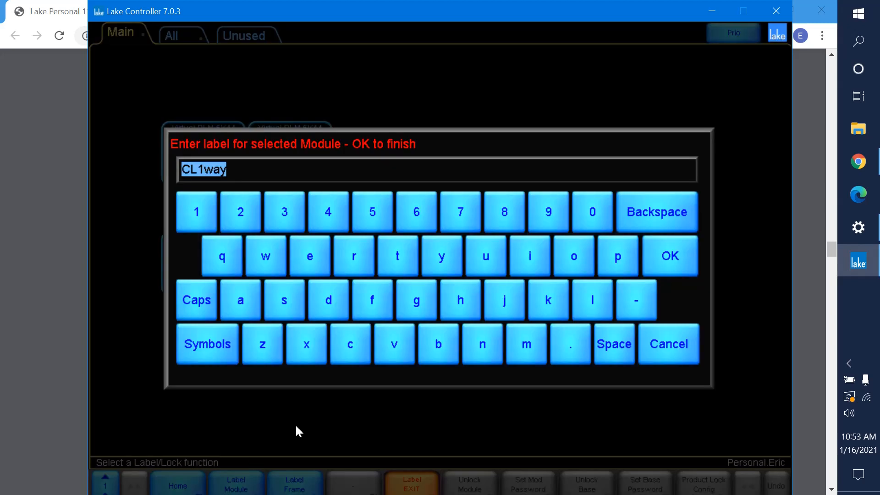
{"action": "type", "text": "In Fills"}
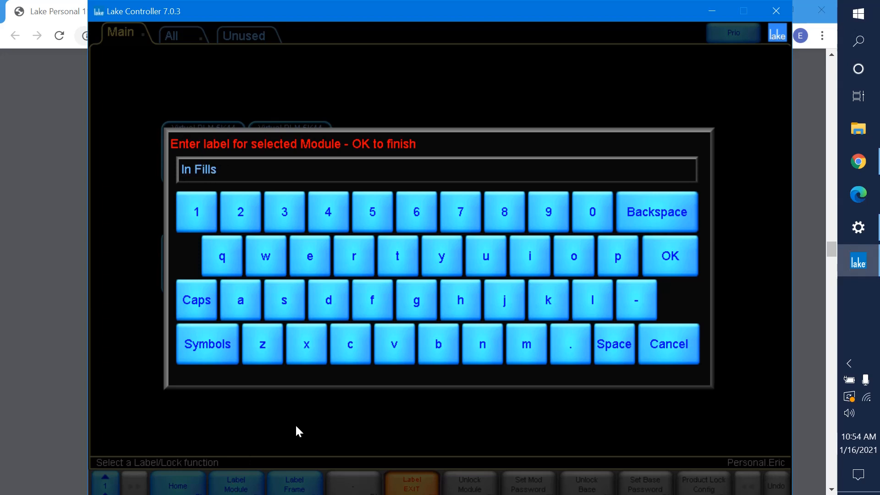
{"action": "left_click", "coordinate": [694, 260]}
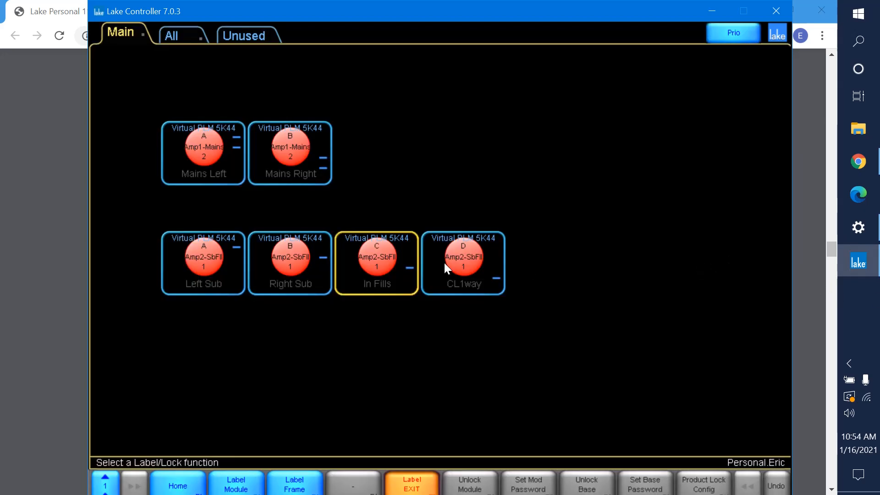
Label module D of the Amp2-SbFll frame "Out Fills".
{"action": "left_click", "coordinate": [463, 270]}
{"action": "left_click", "coordinate": [236, 484]}
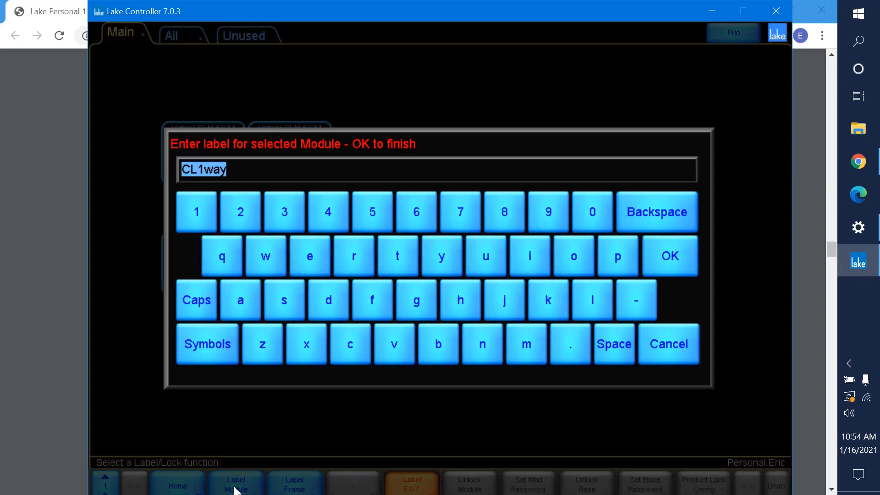
{"action": "type", "text": "Out Fills"}
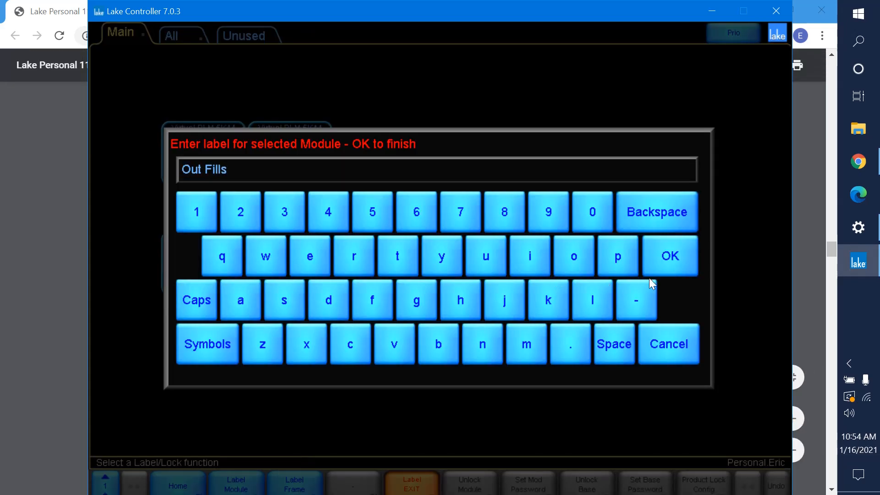
{"action": "left_click", "coordinate": [676, 259]}
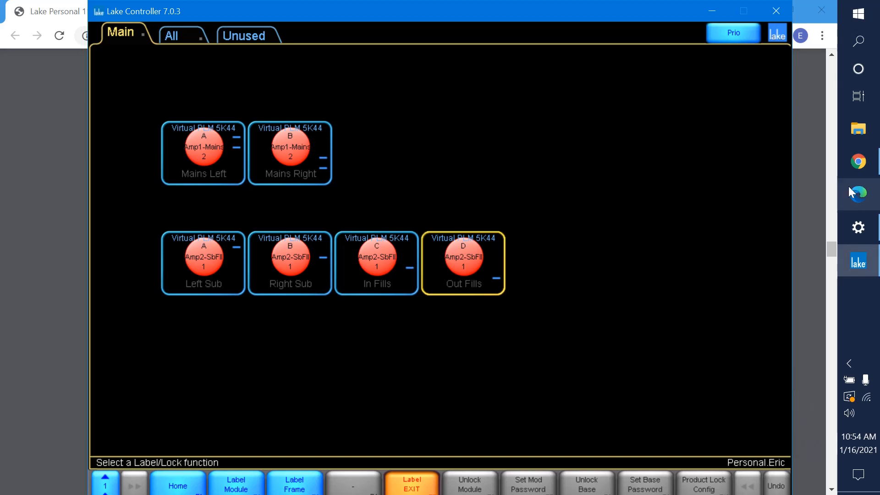
Check the loudspeaker layout in the PDF instructions in Chrome, and set the Left Sub module's icon to medium size in Lake Controller.
{"action": "left_click", "coordinate": [861, 168]}
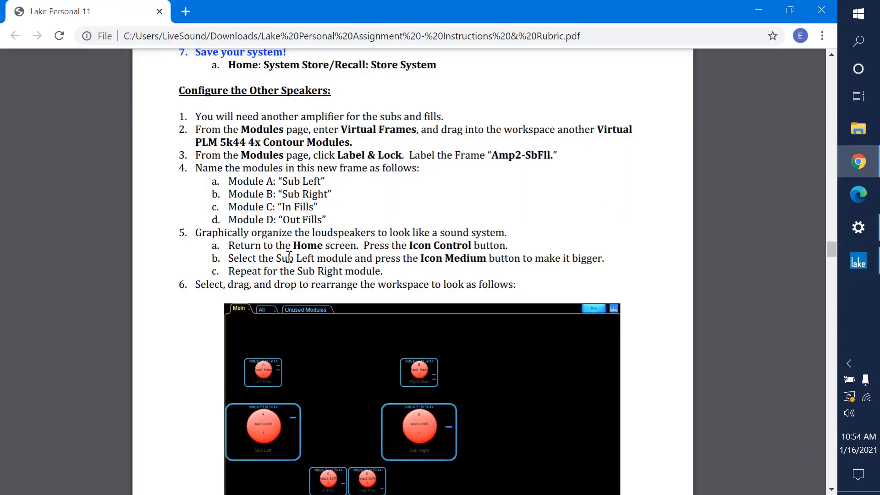
{"action": "scroll", "coordinate": [290, 255], "scroll_direction": "down", "scroll_amount": 3}
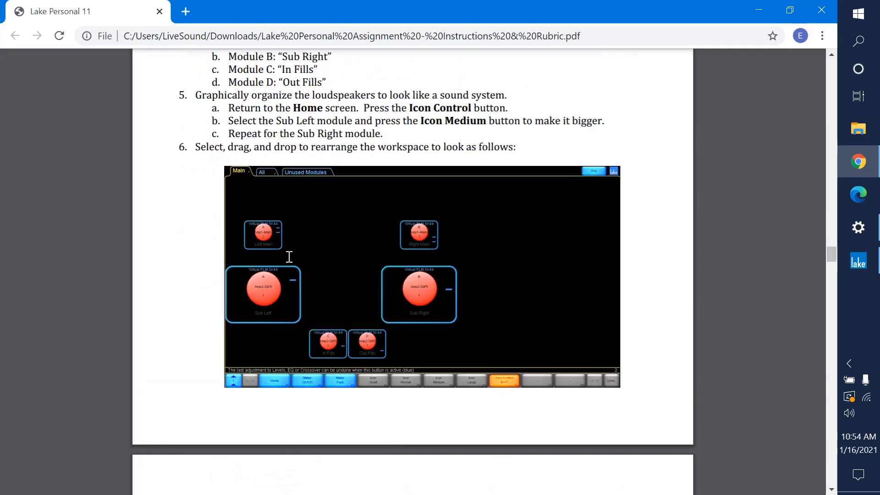
{"action": "left_click", "coordinate": [849, 253]}
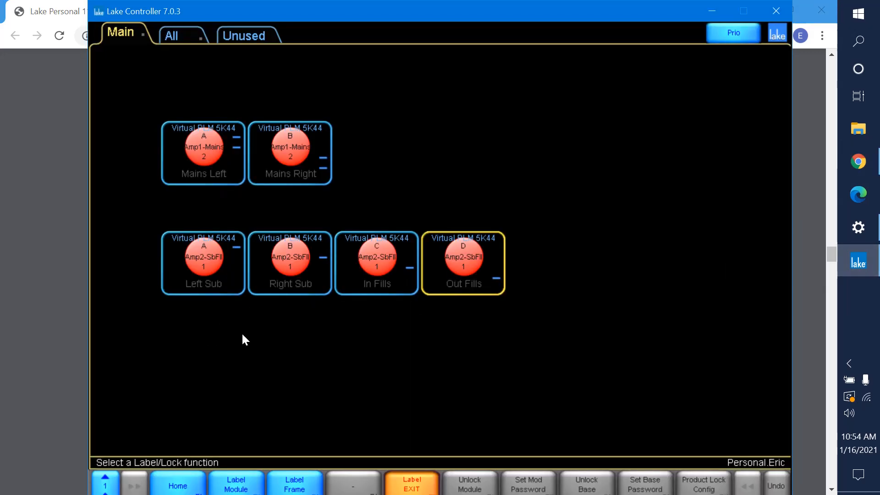
{"action": "left_click", "coordinate": [420, 493]}
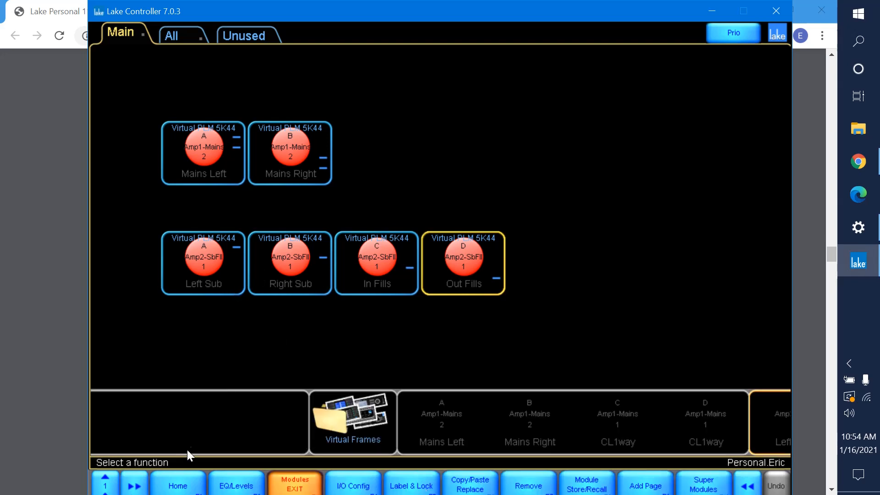
{"action": "left_click", "coordinate": [195, 489]}
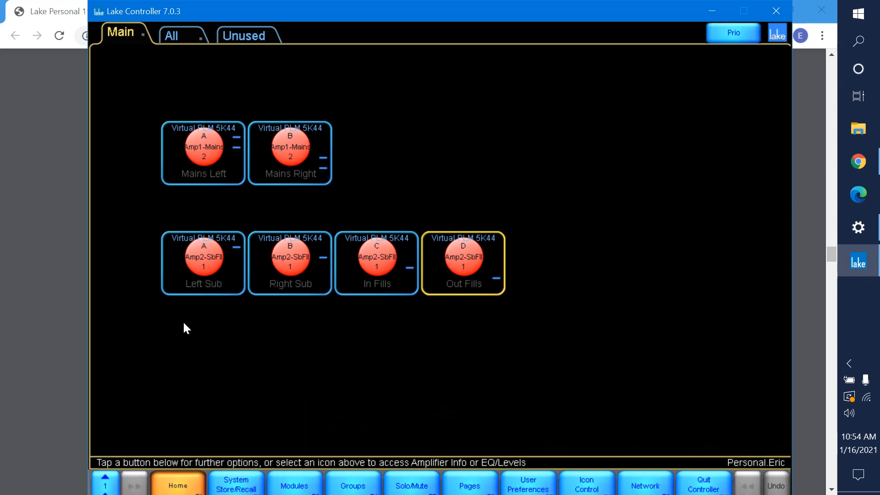
{"action": "left_click", "coordinate": [192, 271]}
{"action": "left_click", "coordinate": [193, 271]}
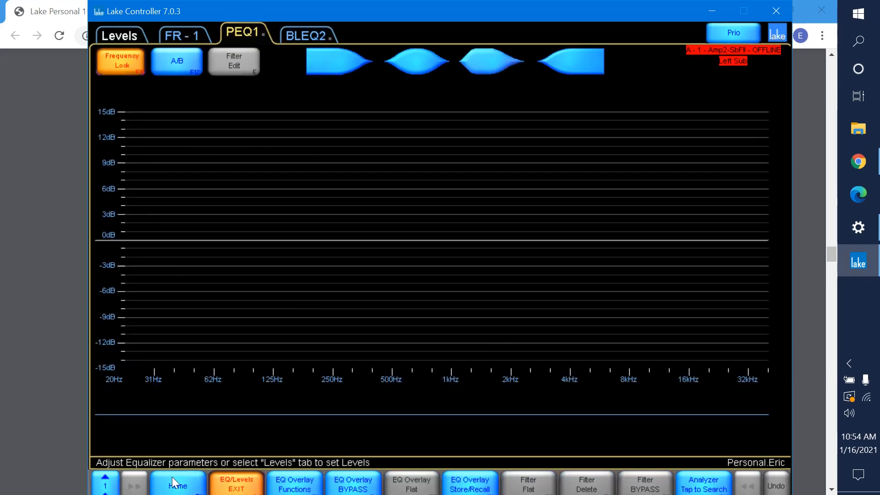
{"action": "left_click", "coordinate": [184, 489]}
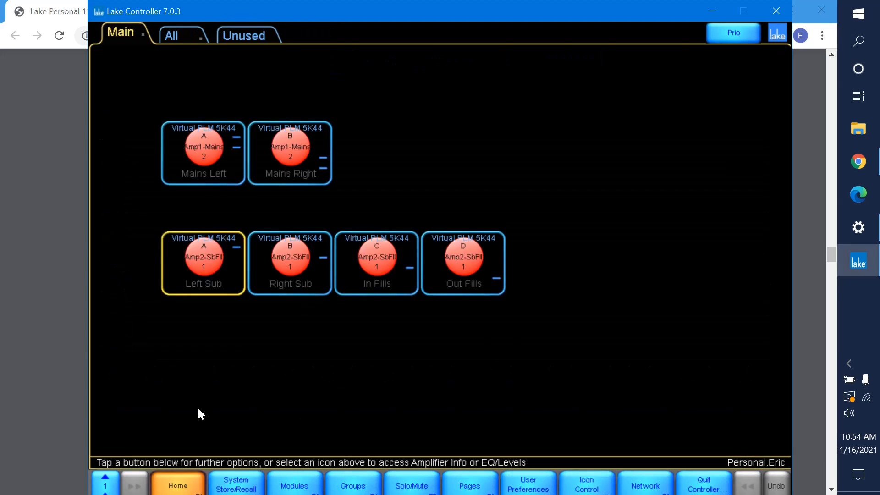
{"action": "left_click", "coordinate": [605, 491]}
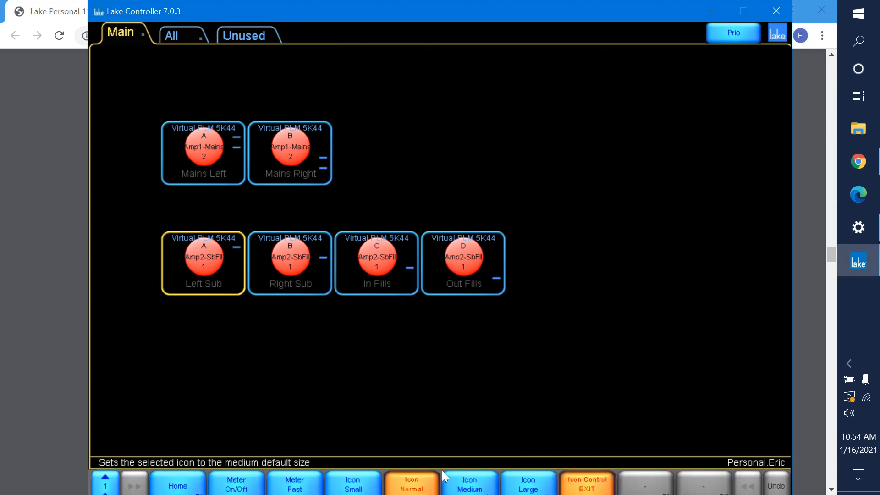
{"action": "left_click", "coordinate": [466, 487]}
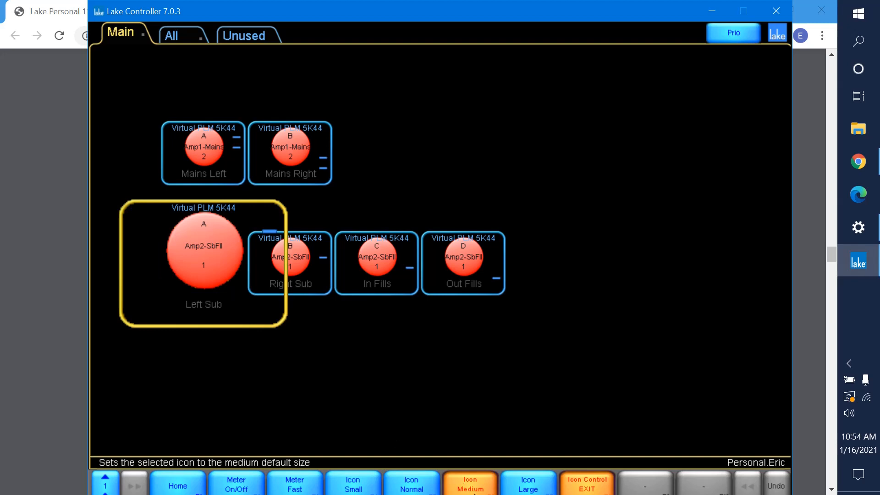
Set the Right Sub module's icon to medium size and return to the Home screen.
{"action": "left_click", "coordinate": [302, 283]}
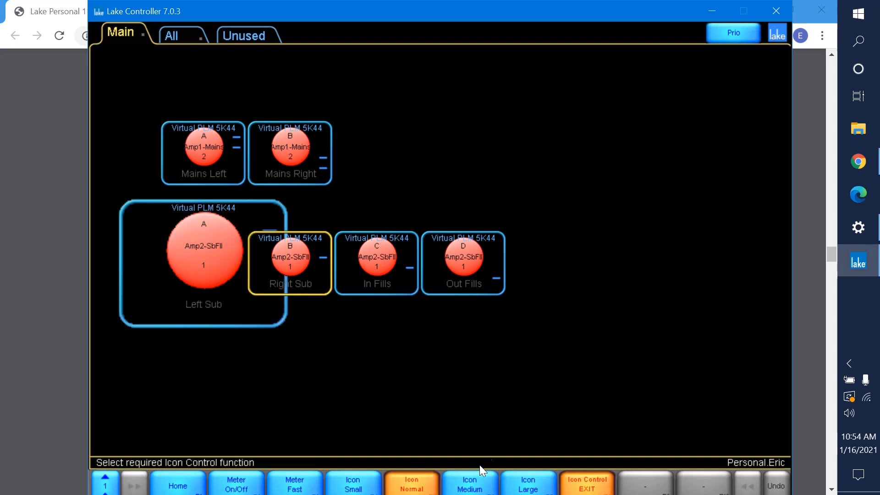
{"action": "left_click", "coordinate": [476, 479]}
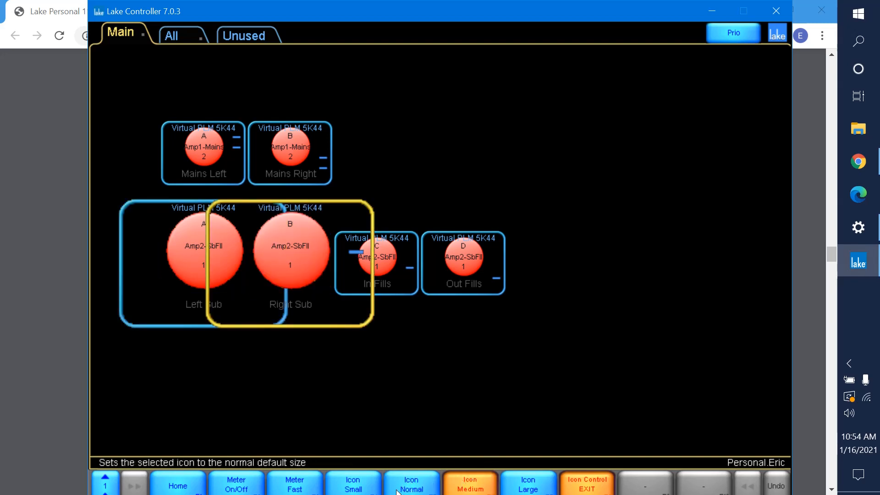
{"action": "left_click", "coordinate": [187, 487]}
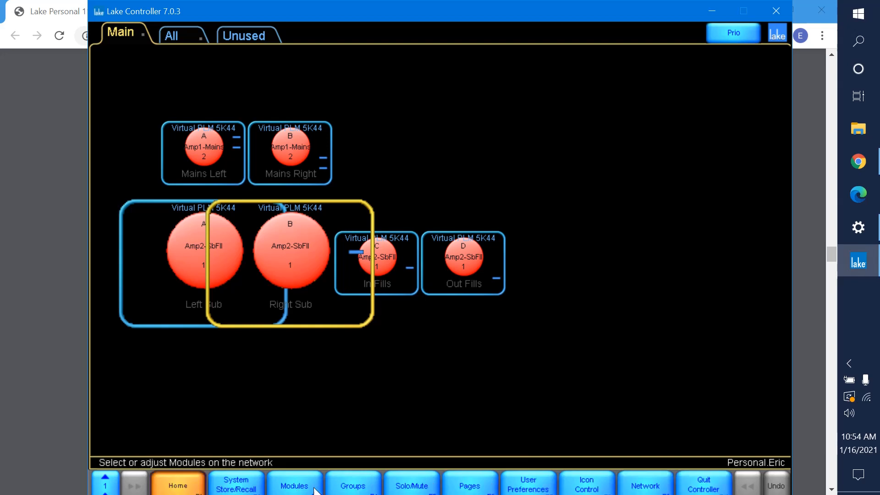
Enter module arrangement, pull Left Sub away from Right Sub, and spread Mains Left and Mains Right apart in the upper workspace.
{"action": "left_click", "coordinate": [298, 488]}
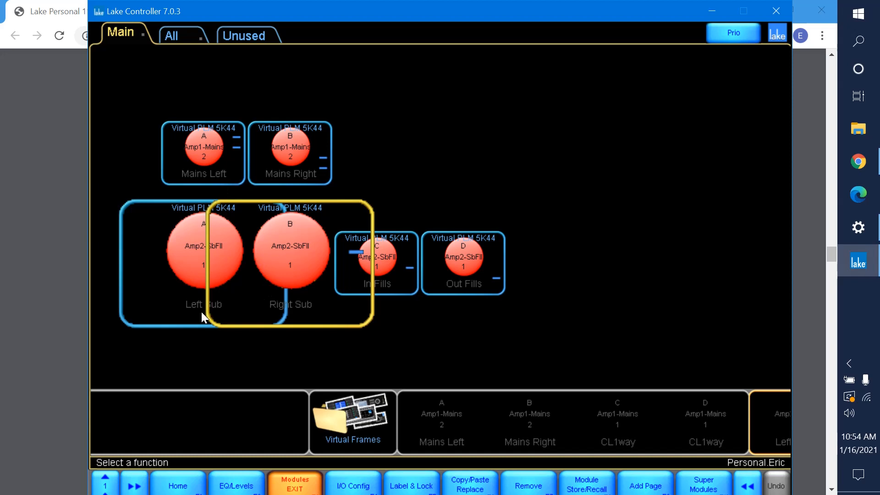
{"action": "left_click", "coordinate": [140, 307]}
{"action": "left_click", "coordinate": [125, 339]}
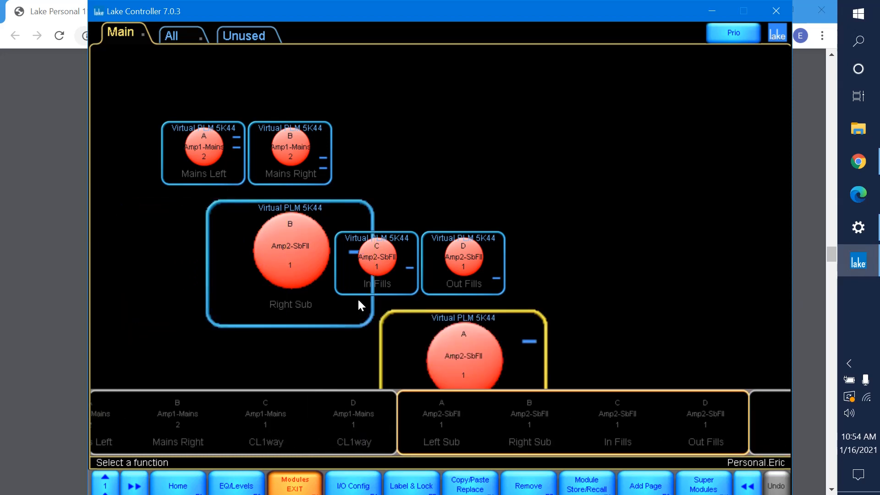
{"action": "left_click_drag", "start_coordinate": [451, 364], "coordinate": [172, 329]}
{"action": "left_click_drag", "start_coordinate": [188, 138], "coordinate": [137, 114]}
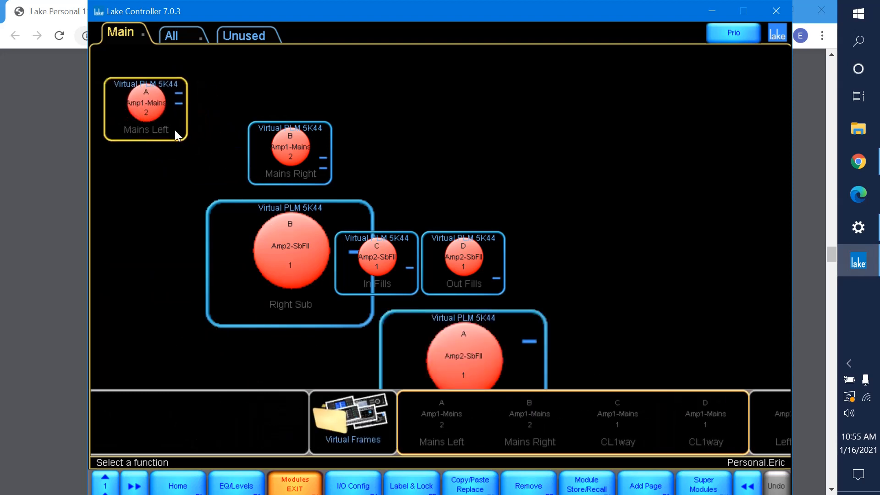
{"action": "left_click_drag", "start_coordinate": [265, 160], "coordinate": [373, 109]}
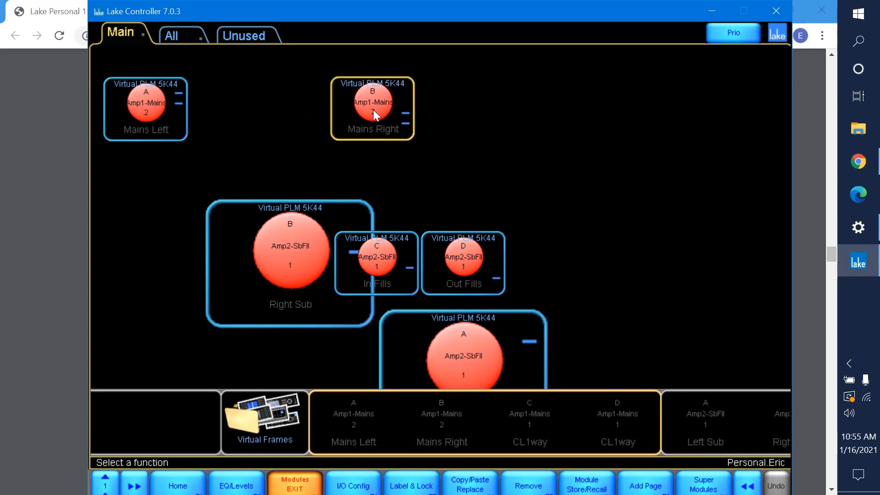
Move Right Sub out beside Mains Right and place Left Sub beneath Mains Left.
{"action": "left_click_drag", "start_coordinate": [282, 289], "coordinate": [385, 212]}
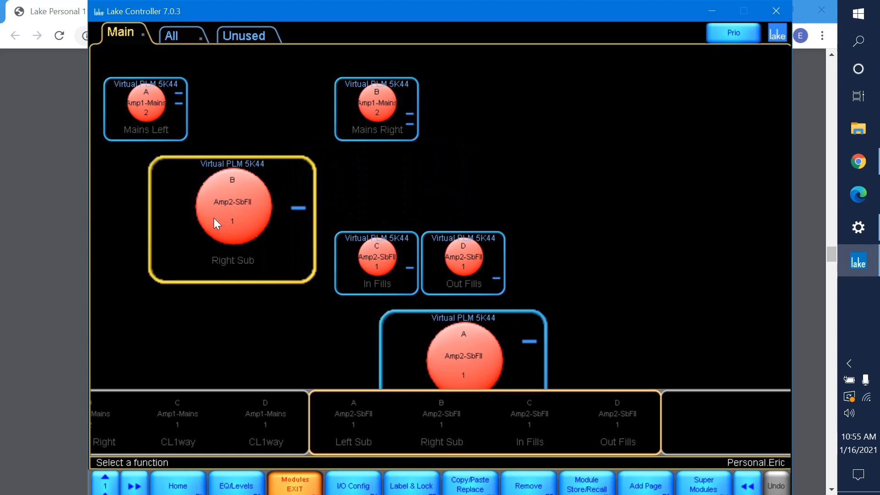
{"action": "left_click_drag", "start_coordinate": [214, 219], "coordinate": [397, 200]}
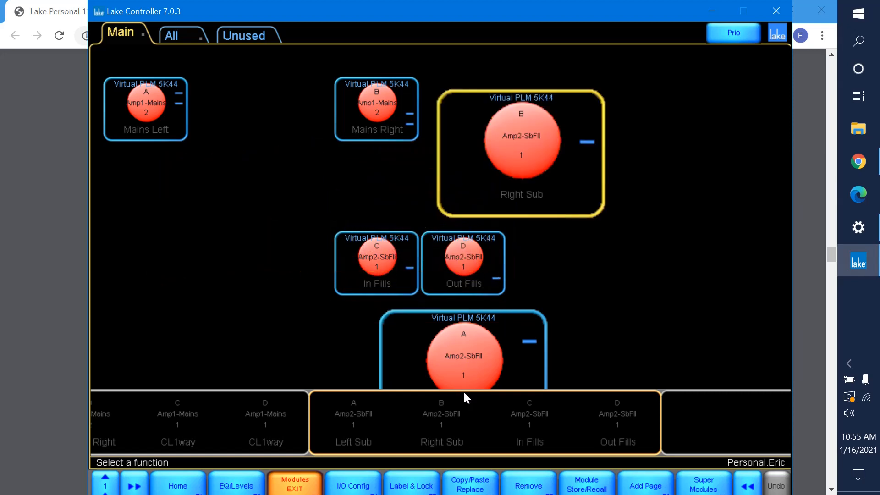
{"action": "left_click_drag", "start_coordinate": [463, 387], "coordinate": [169, 208]}
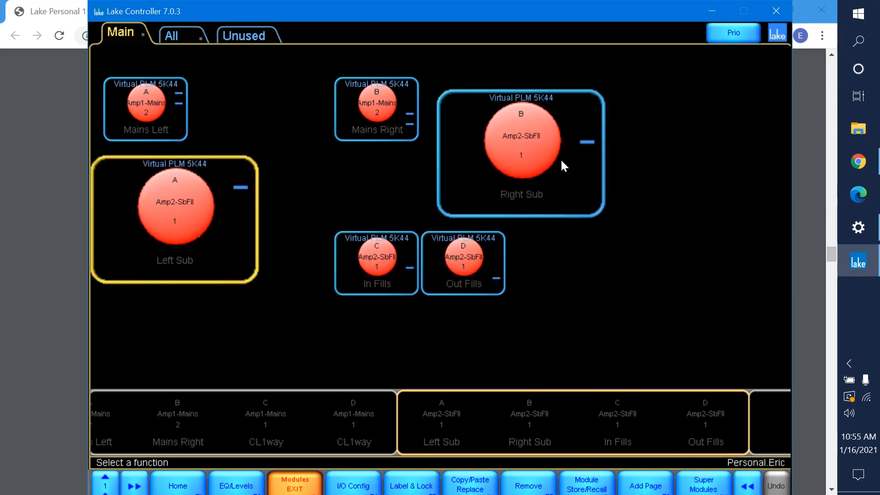
Place In Fills and Out Fills in a row below the subs, and line up Right Sub and Mains Right above Out Fills.
{"action": "left_click_drag", "start_coordinate": [374, 279], "coordinate": [201, 327]}
{"action": "left_click_drag", "start_coordinate": [462, 265], "coordinate": [397, 326]}
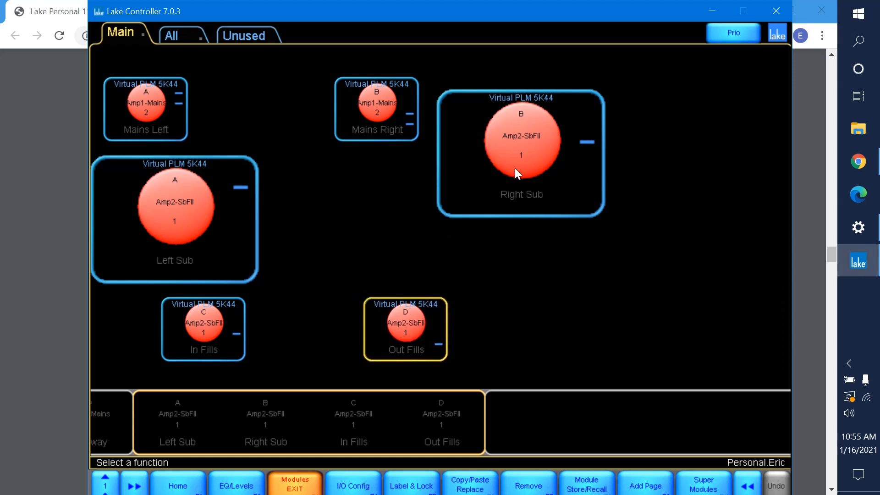
{"action": "left_click_drag", "start_coordinate": [515, 168], "coordinate": [403, 221]}
{"action": "left_click_drag", "start_coordinate": [371, 131], "coordinate": [402, 104]}
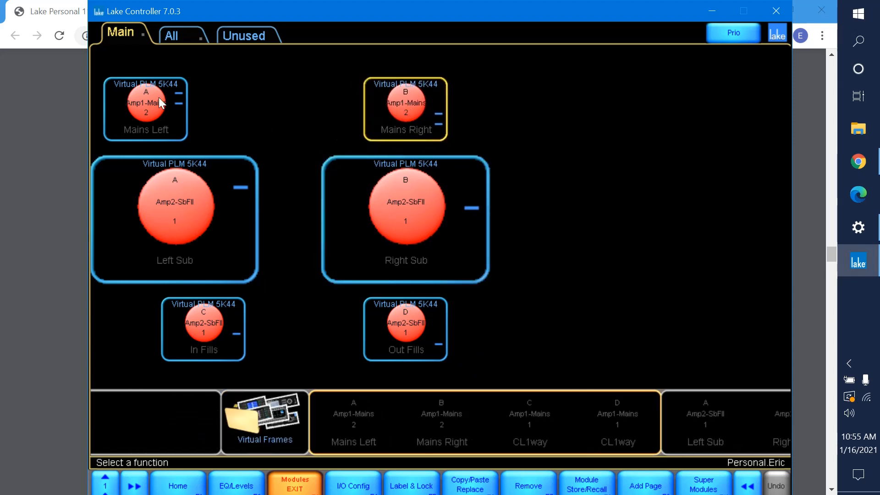
Bring In Fills and Out Fills closer together between the subs and centre Mains Left above Left Sub.
{"action": "left_click_drag", "start_coordinate": [161, 102], "coordinate": [208, 110]}
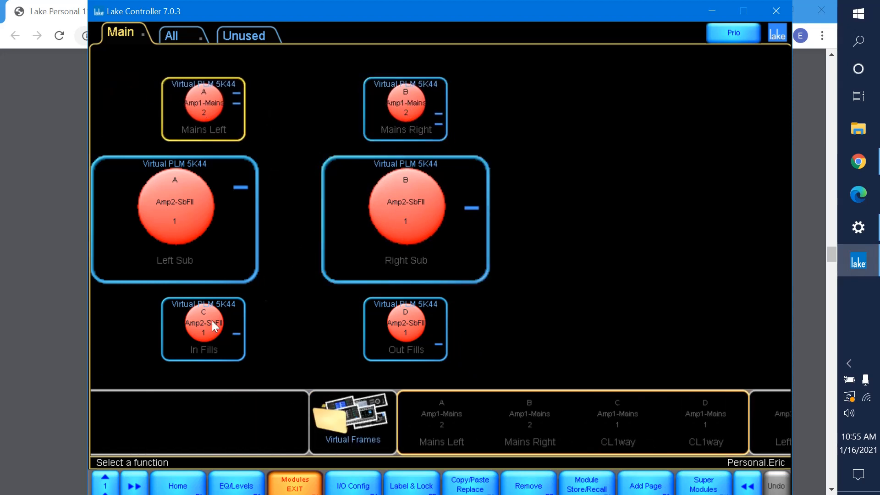
{"action": "left_click_drag", "start_coordinate": [211, 320], "coordinate": [237, 329]}
{"action": "left_click", "coordinate": [445, 339]}
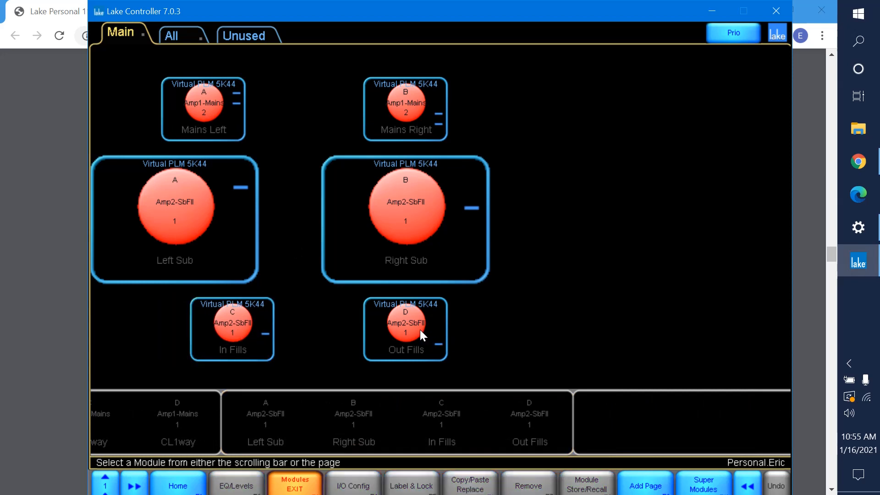
{"action": "left_click_drag", "start_coordinate": [419, 329], "coordinate": [372, 329]}
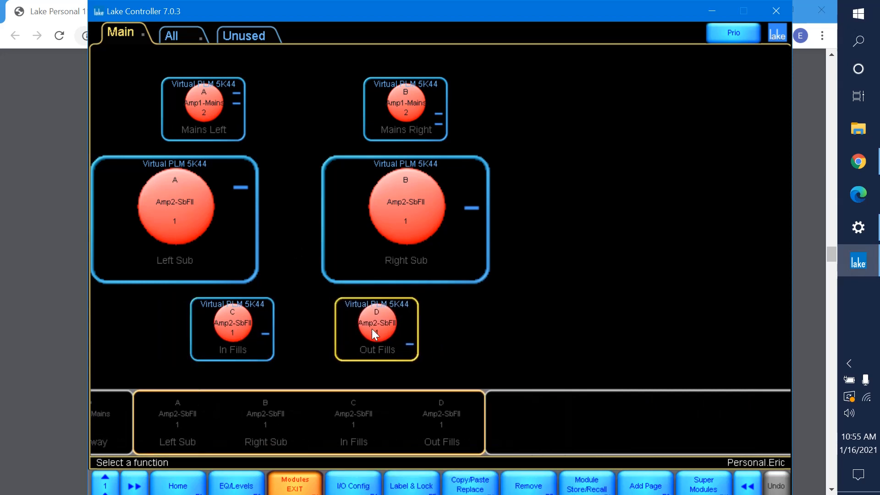
{"action": "left_click_drag", "start_coordinate": [198, 96], "coordinate": [193, 116]}
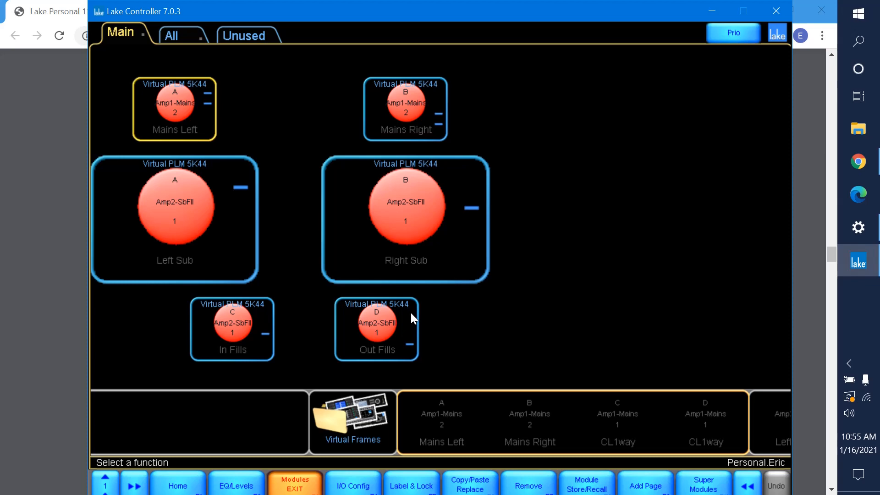
Switch to Chrome to compare the arrangement with the PDF's layout picture and read the amplifier output instructions.
{"action": "left_click", "coordinate": [870, 157]}
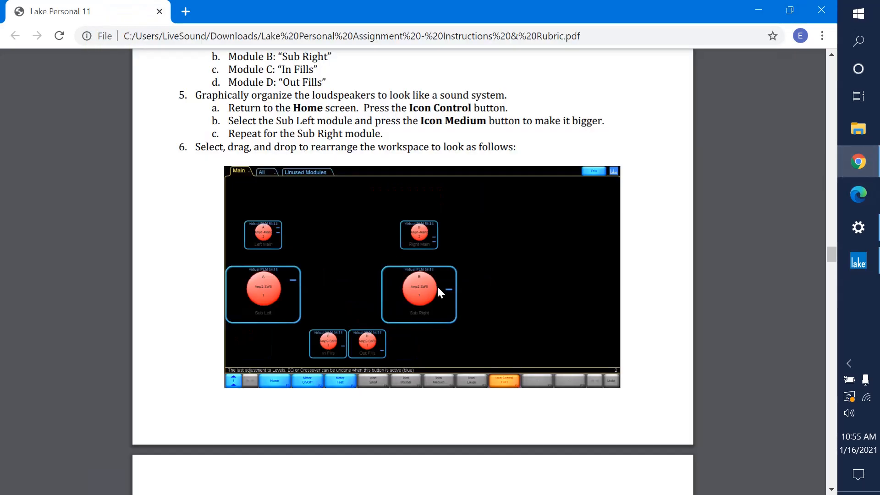
{"action": "scroll", "coordinate": [394, 320], "scroll_direction": "down", "scroll_amount": 3}
{"action": "scroll", "coordinate": [394, 326], "scroll_direction": "up", "scroll_amount": 3}
{"action": "scroll", "coordinate": [460, 357], "scroll_direction": "down", "scroll_amount": 4}
{"action": "scroll", "coordinate": [461, 360], "scroll_direction": "down", "scroll_amount": 3}
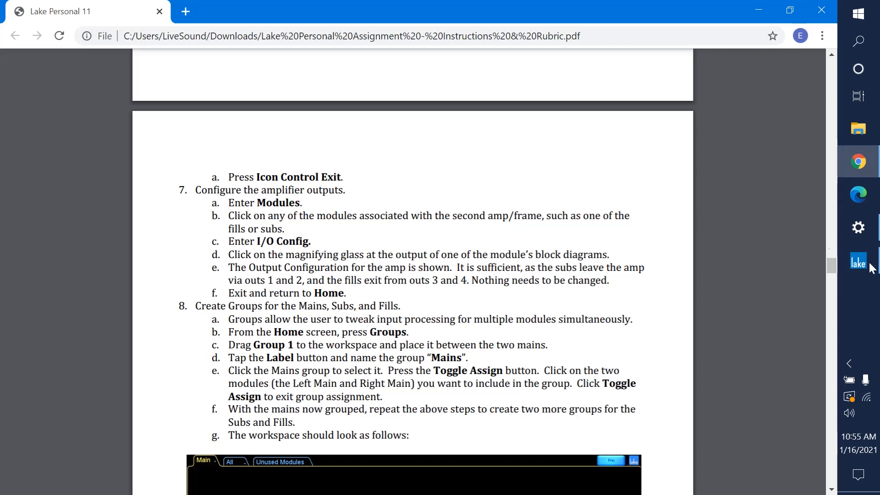
Back in Lake Controller, open the I/O configuration for Left Sub and review the signal routing of modules A to D.
{"action": "left_click", "coordinate": [847, 265]}
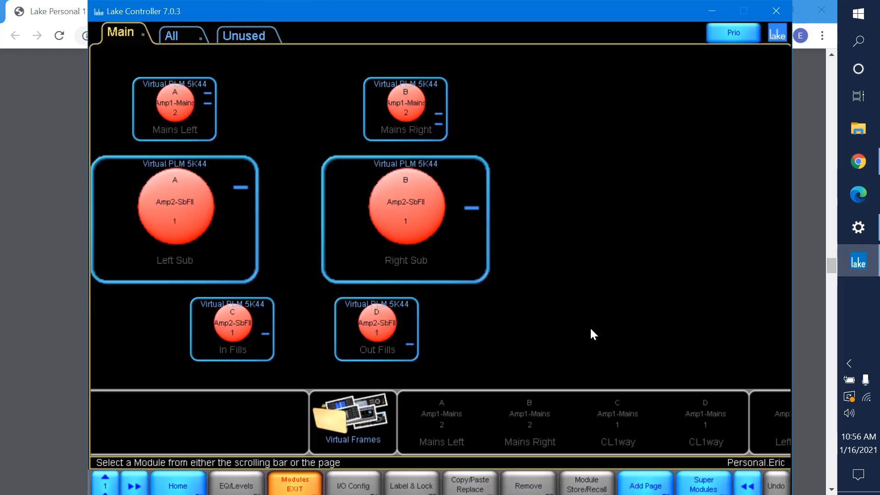
{"action": "left_click", "coordinate": [297, 488]}
{"action": "left_click", "coordinate": [296, 487]}
{"action": "left_click", "coordinate": [214, 259]}
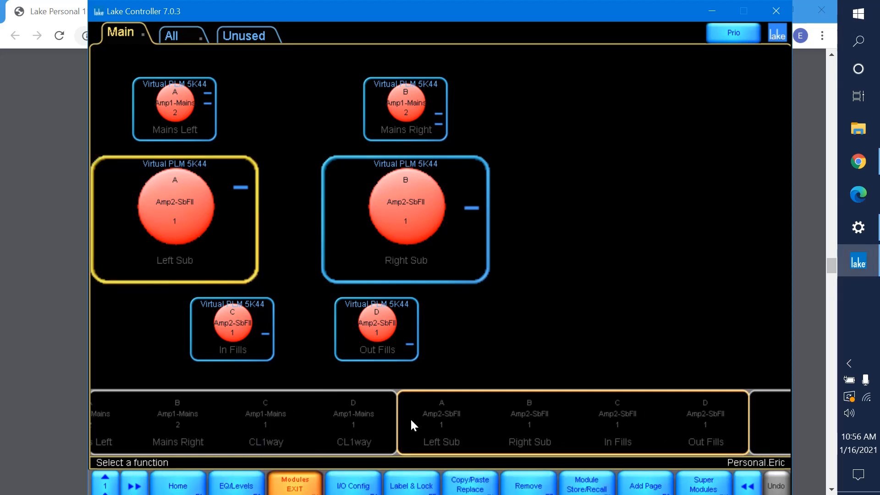
{"action": "left_click", "coordinate": [366, 485]}
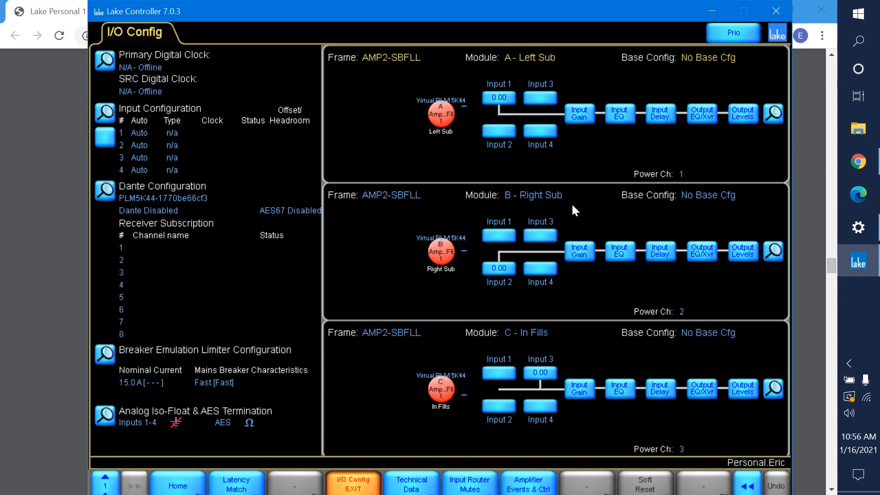
{"action": "scroll", "coordinate": [585, 384], "scroll_direction": "down", "scroll_amount": 1}
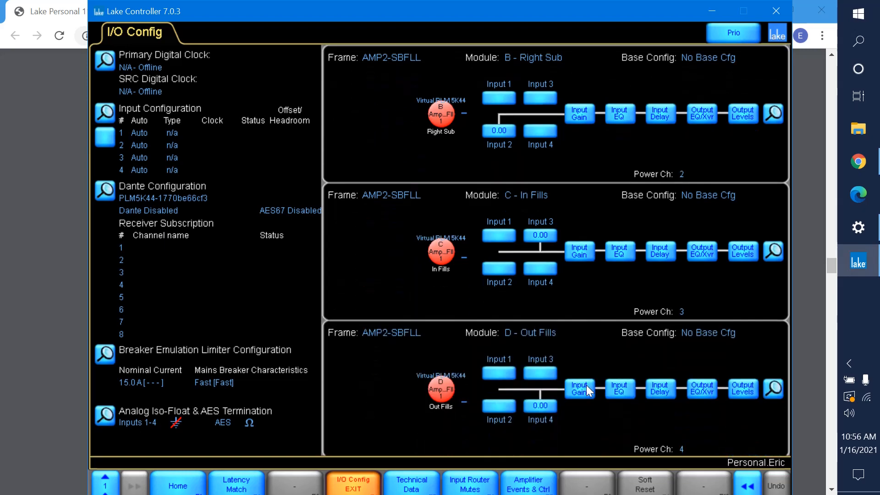
{"action": "scroll", "coordinate": [586, 385], "scroll_direction": "up", "scroll_amount": 1}
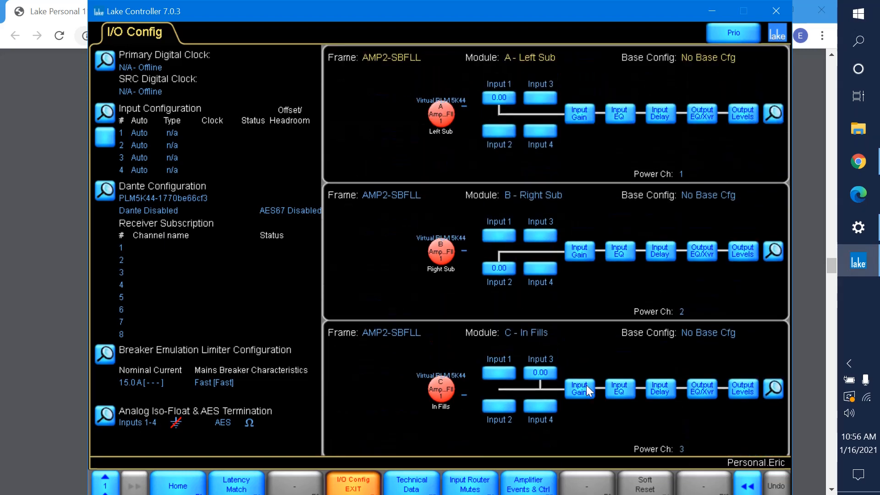
Inspect the Output Configuration of the Amp2-SbFll frame and exit back to the modules workspace.
{"action": "left_click", "coordinate": [771, 112]}
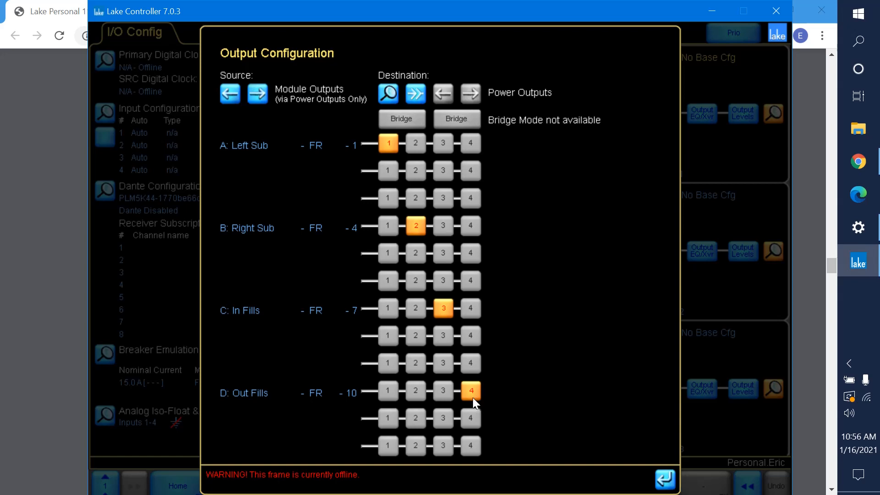
{"action": "left_click", "coordinate": [664, 480]}
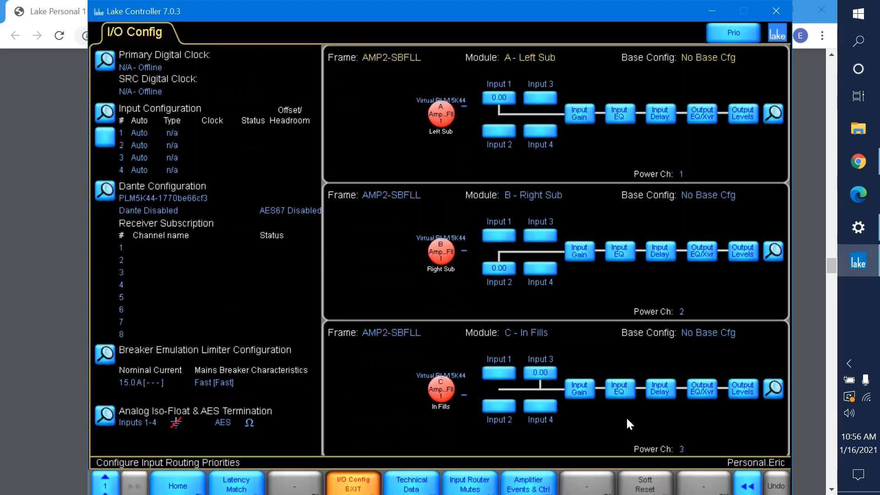
{"action": "left_click", "coordinate": [364, 487]}
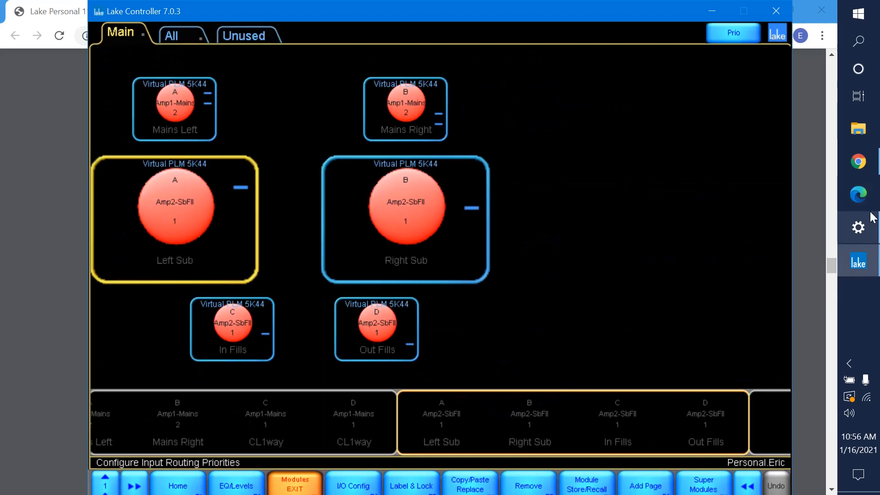
Read the PDF instructions in Chrome for creating the Mains, Subs and Fills groups, including the example workspace.
{"action": "left_click", "coordinate": [859, 162]}
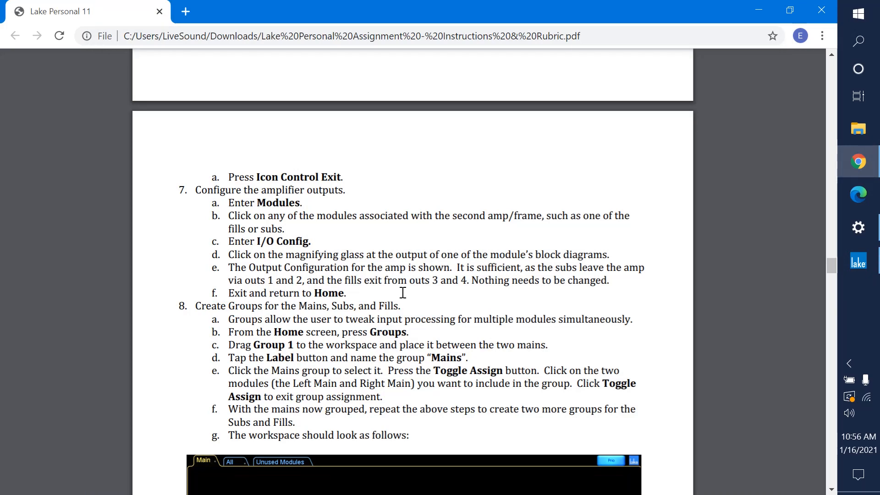
{"action": "scroll", "coordinate": [403, 292], "scroll_direction": "down", "scroll_amount": 3}
{"action": "scroll", "coordinate": [402, 292], "scroll_direction": "down", "scroll_amount": 2}
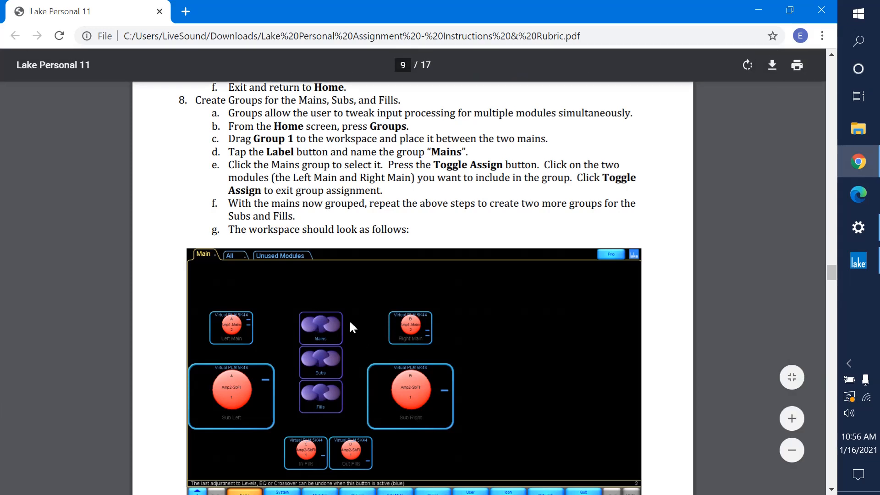
Return to Lake Controller's Home screen, enter Groups, and place Group 1 between Mains Left and Mains Right.
{"action": "left_click", "coordinate": [872, 266]}
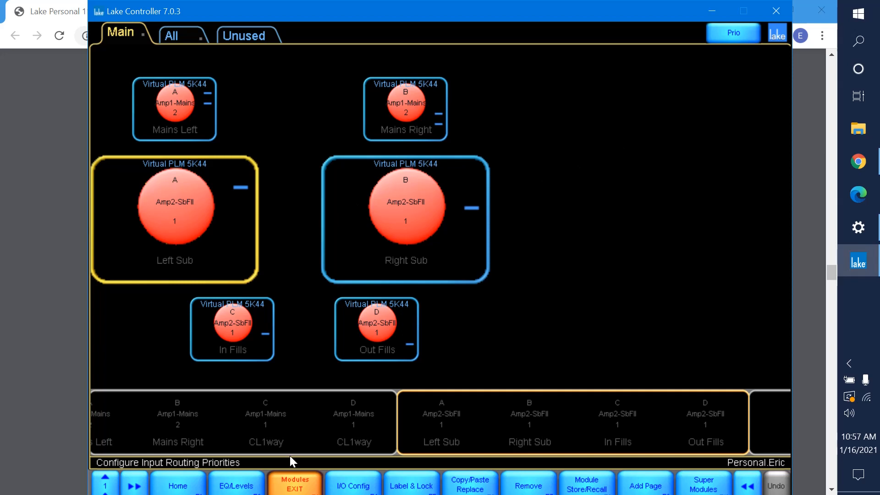
{"action": "left_click", "coordinate": [177, 485]}
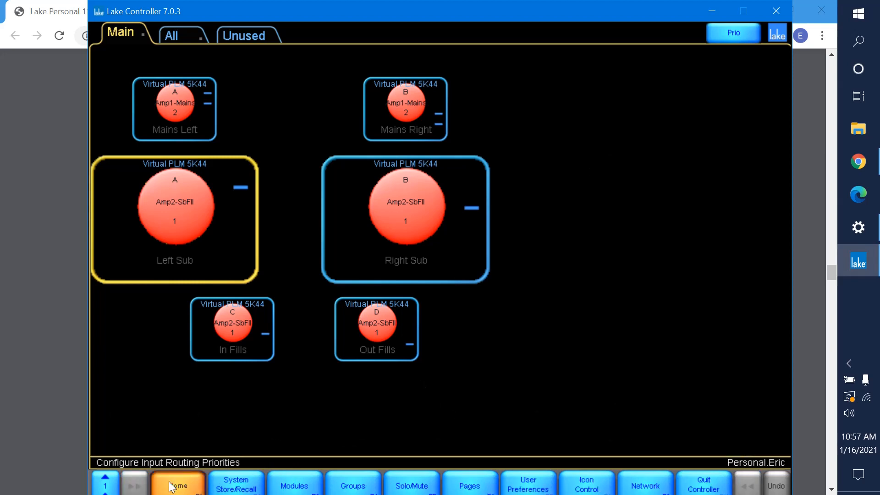
{"action": "left_click", "coordinate": [352, 477]}
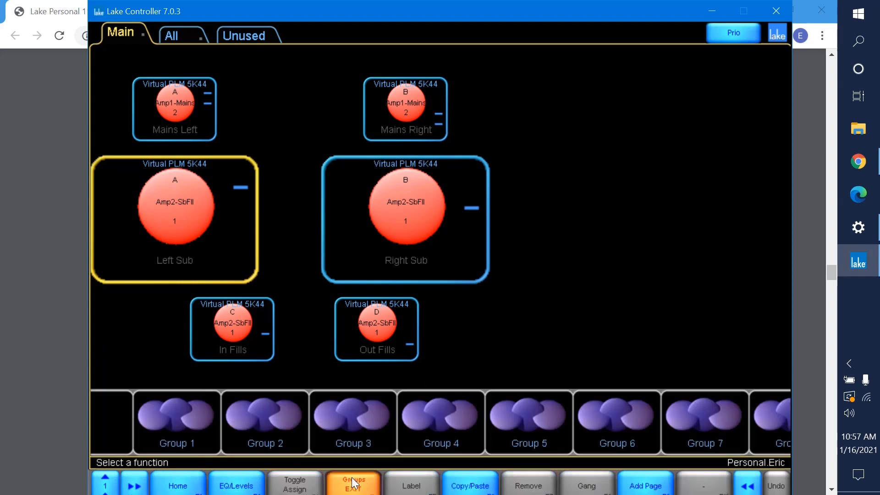
{"action": "left_click_drag", "start_coordinate": [188, 427], "coordinate": [293, 130]}
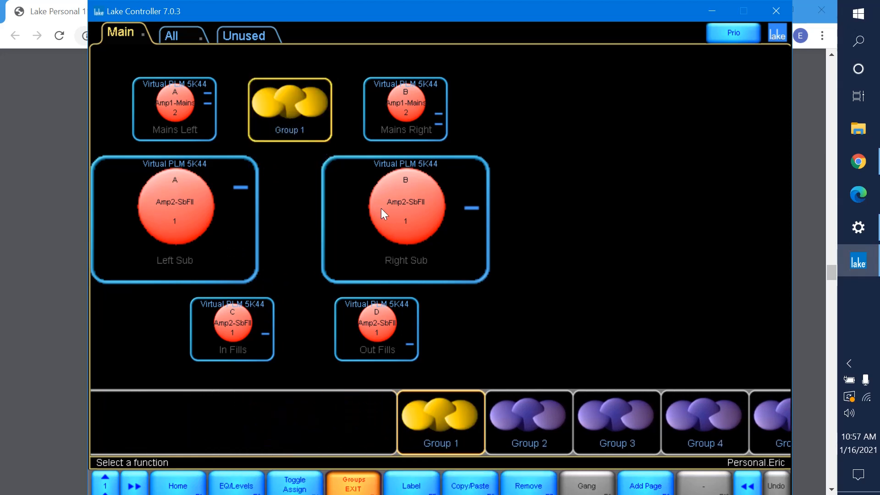
Label Group 1 "Mains".
{"action": "left_click", "coordinate": [420, 484]}
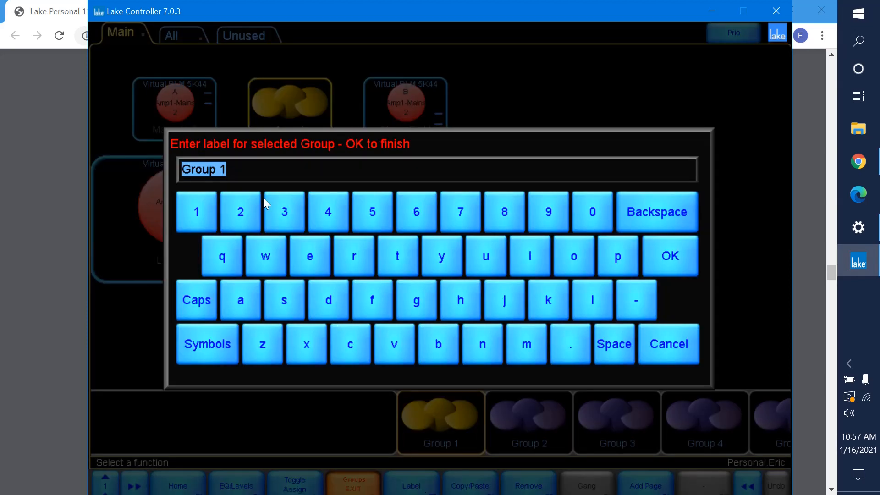
{"action": "type", "text": "Mains"}
{"action": "key", "text": "Return"}
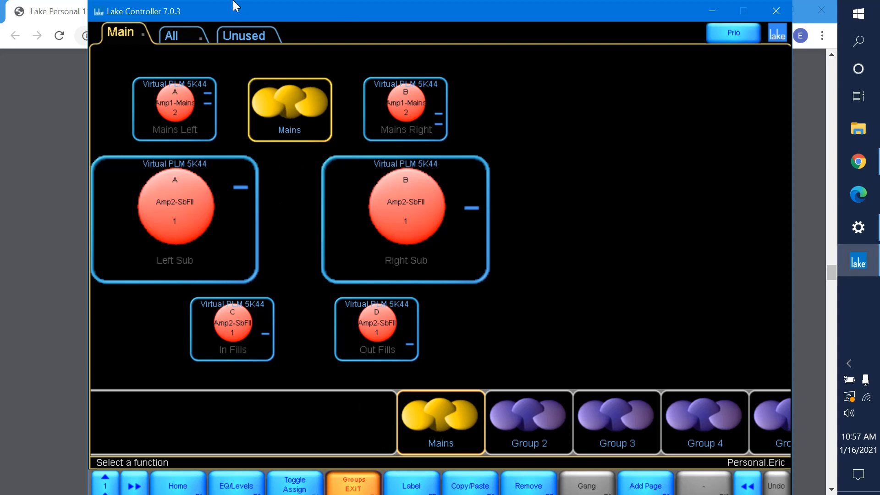
Assign the Mains Left and Mains Right modules to the Mains group and exit Groups.
{"action": "left_click", "coordinate": [292, 187]}
{"action": "left_click", "coordinate": [279, 131]}
{"action": "left_click", "coordinate": [297, 484]}
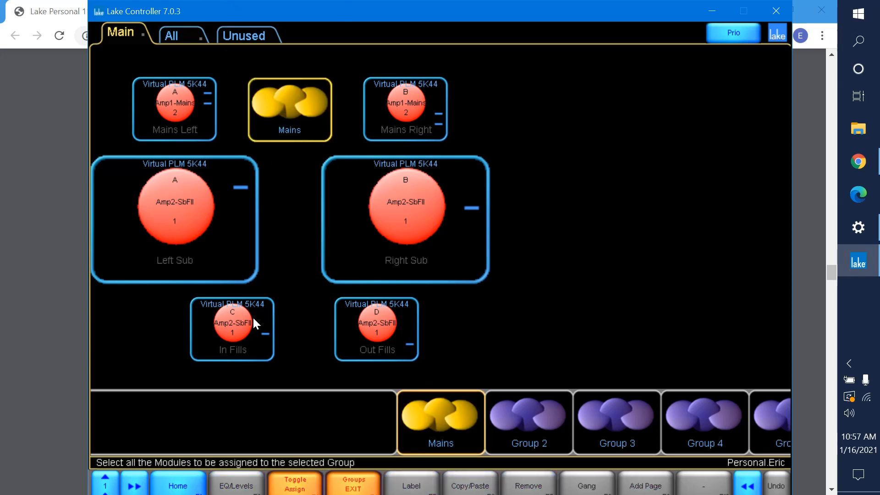
{"action": "left_click", "coordinate": [185, 90]}
{"action": "left_click", "coordinate": [380, 108]}
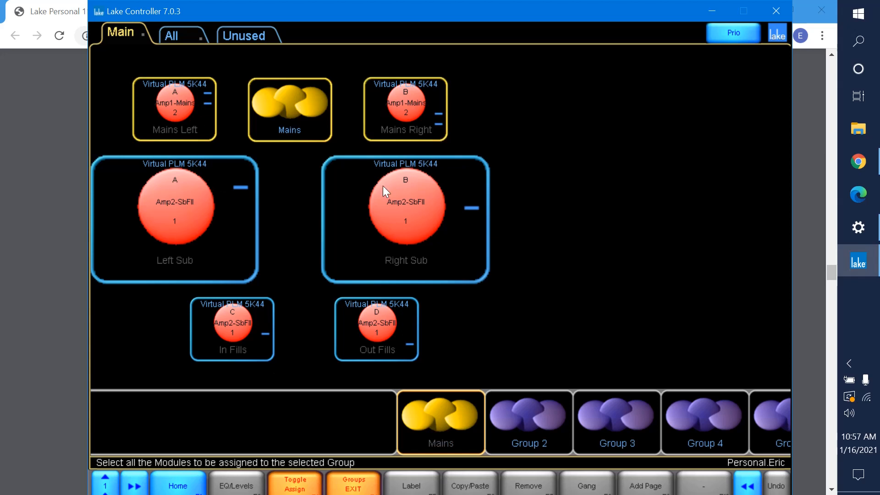
{"action": "left_click", "coordinate": [303, 488]}
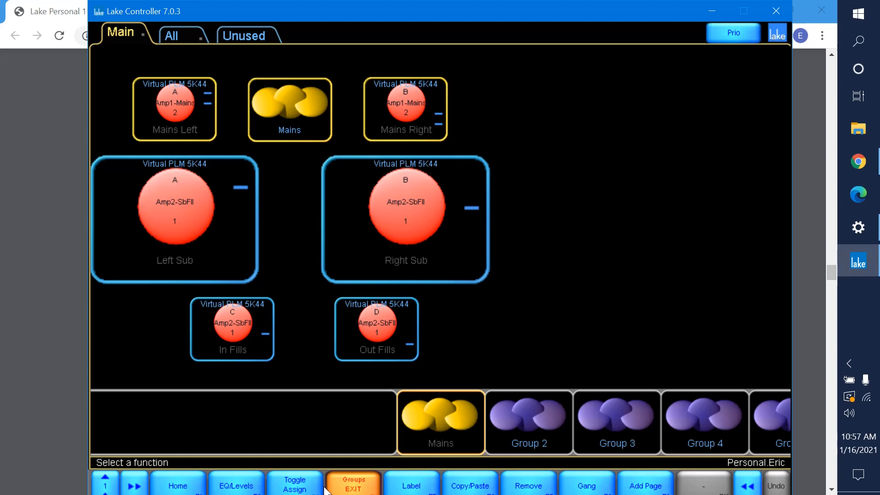
{"action": "left_click", "coordinate": [341, 487]}
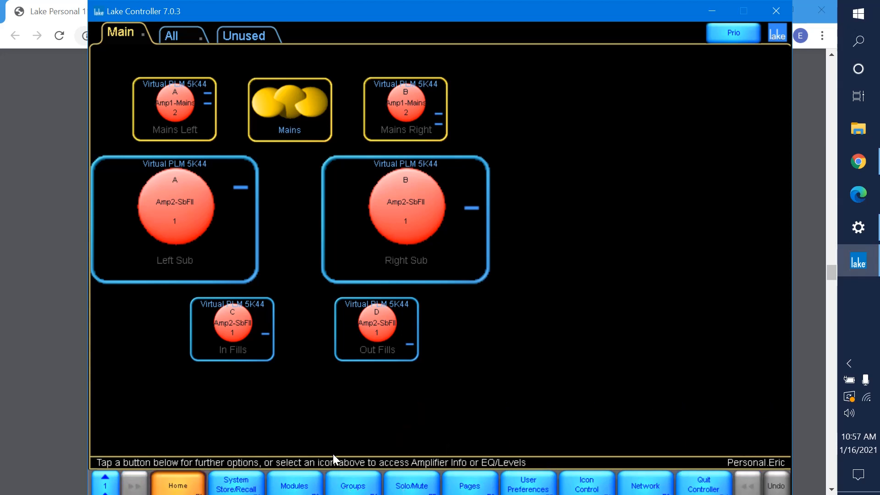
Re-enter Groups with nothing selected and place Group 2 on the page just below the In Fills and Out Fills modules.
{"action": "left_click", "coordinate": [363, 487]}
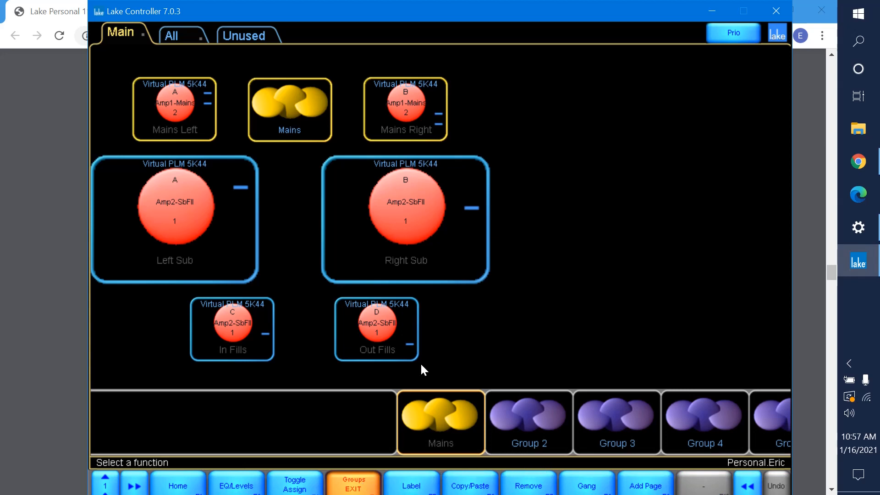
{"action": "left_click", "coordinate": [302, 246]}
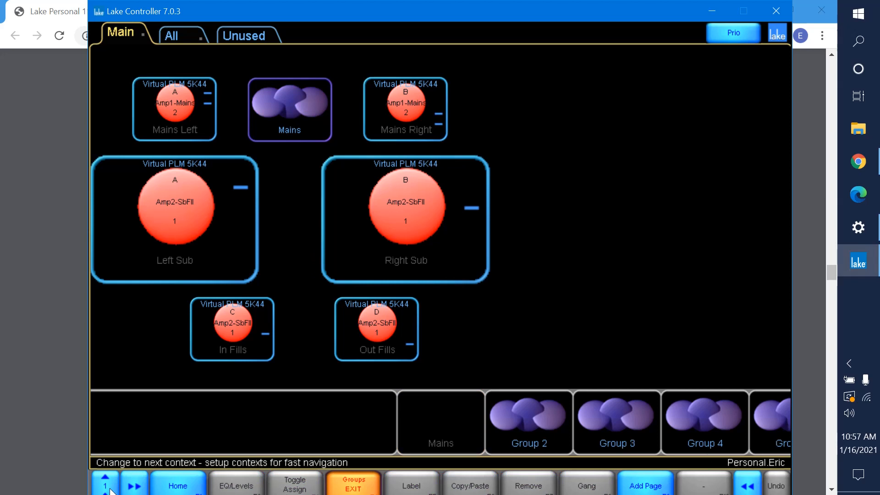
{"action": "left_click", "coordinate": [188, 485]}
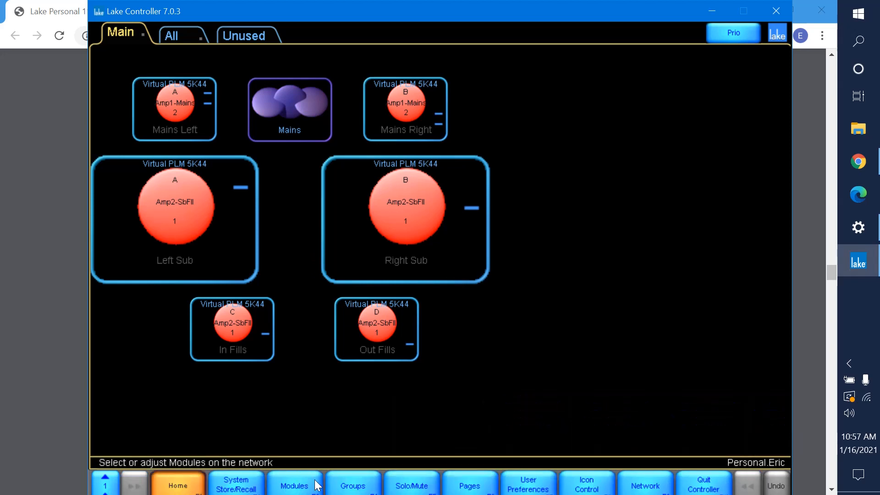
{"action": "left_click", "coordinate": [334, 483]}
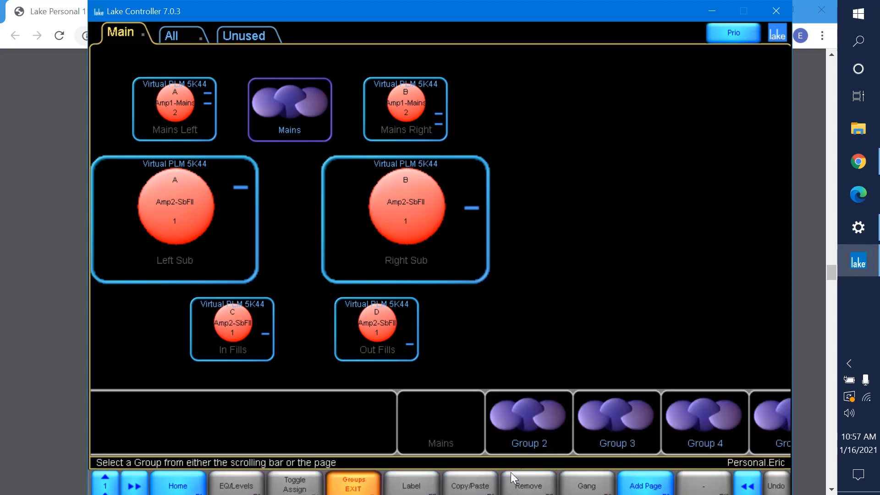
{"action": "left_click_drag", "start_coordinate": [525, 431], "coordinate": [292, 222]}
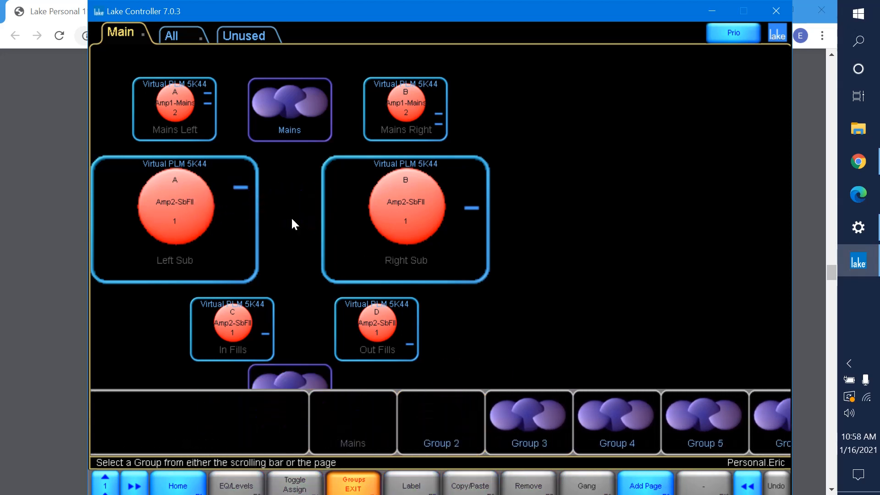
{"action": "left_click_drag", "start_coordinate": [298, 386], "coordinate": [286, 213]}
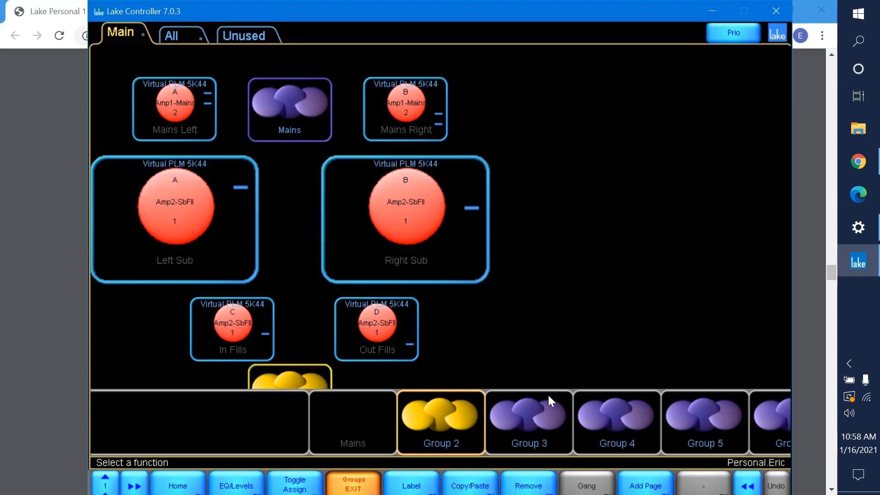
{"action": "left_click_drag", "start_coordinate": [285, 383], "coordinate": [316, 233]}
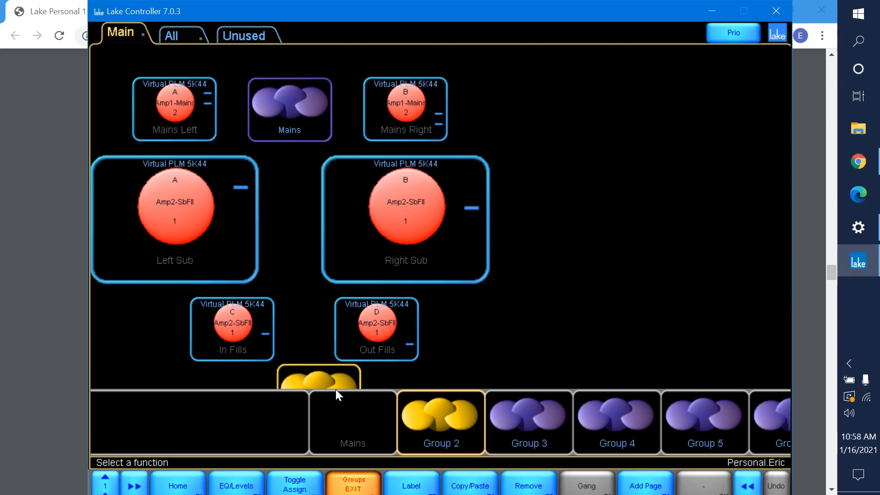
Label Group 2 "Subs".
{"action": "left_click", "coordinate": [403, 481]}
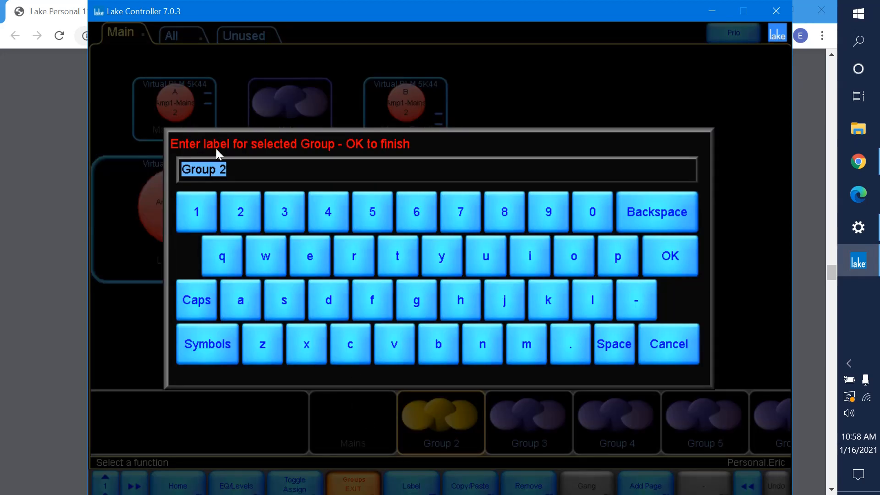
{"action": "type", "text": "Subs"}
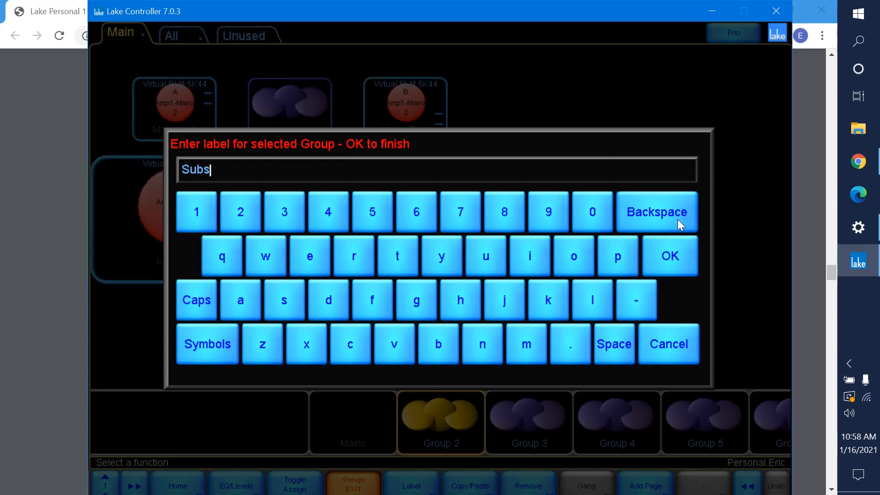
{"action": "left_click", "coordinate": [674, 256]}
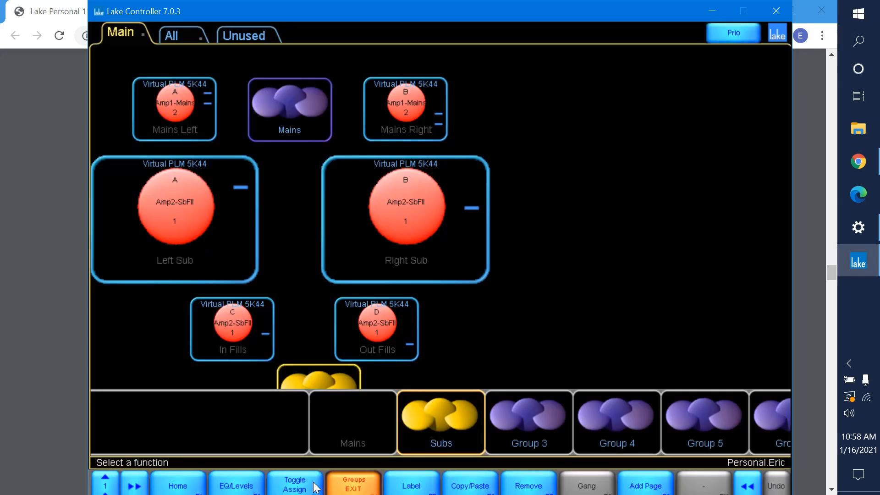
Assign the Left Sub and Right Sub modules to the Subs group and finish the assignment.
{"action": "left_click", "coordinate": [295, 484]}
{"action": "left_click", "coordinate": [204, 262]}
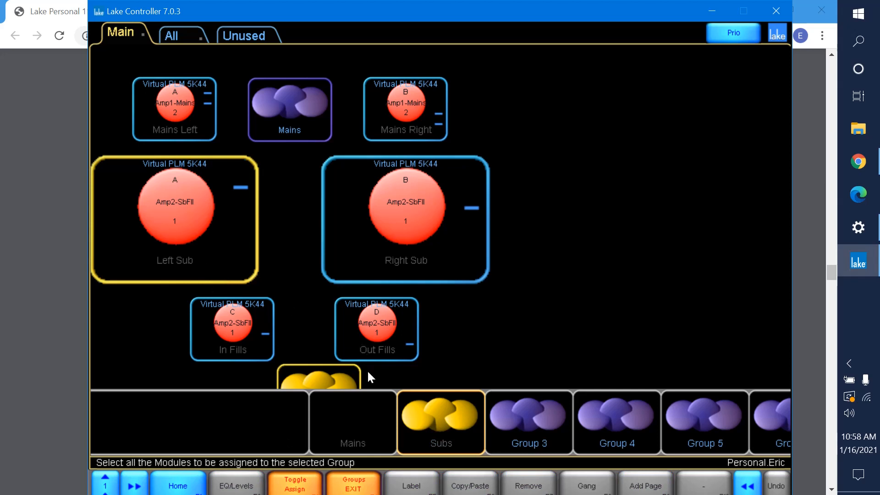
{"action": "left_click", "coordinate": [405, 265]}
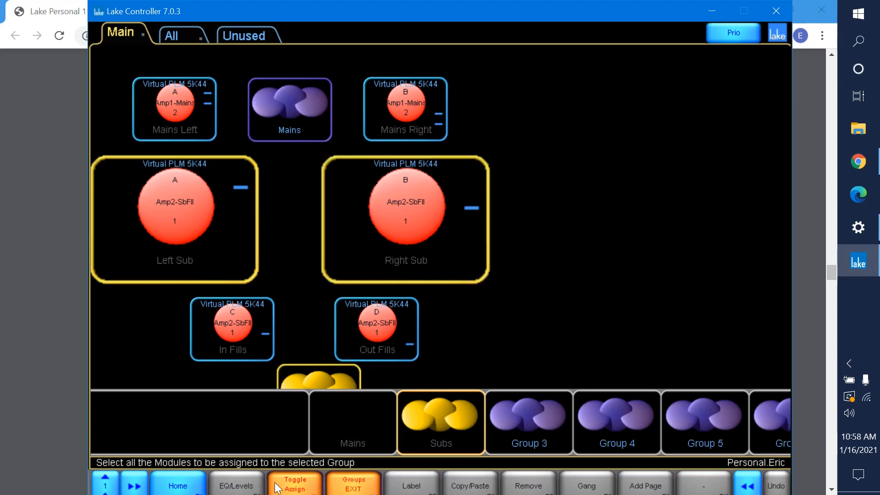
{"action": "left_click", "coordinate": [289, 485]}
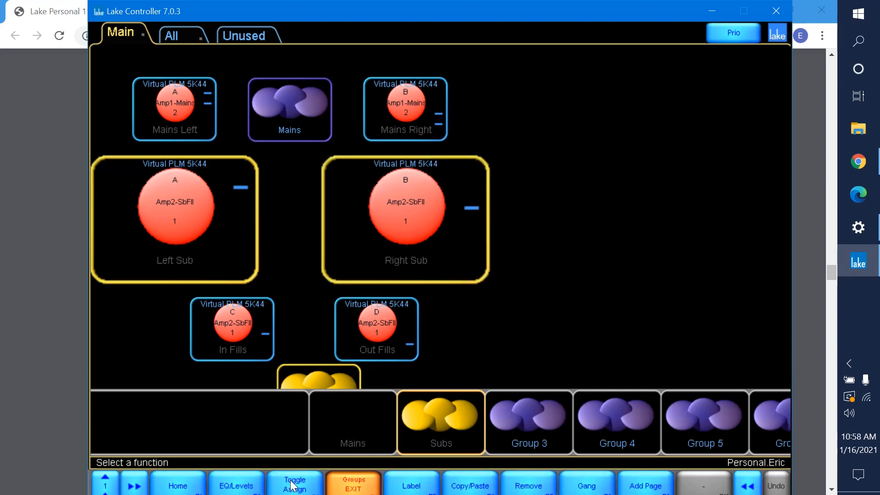
Place Group 3 on the page beside the Out Fills module and label it "Fills".
{"action": "left_click", "coordinate": [549, 418]}
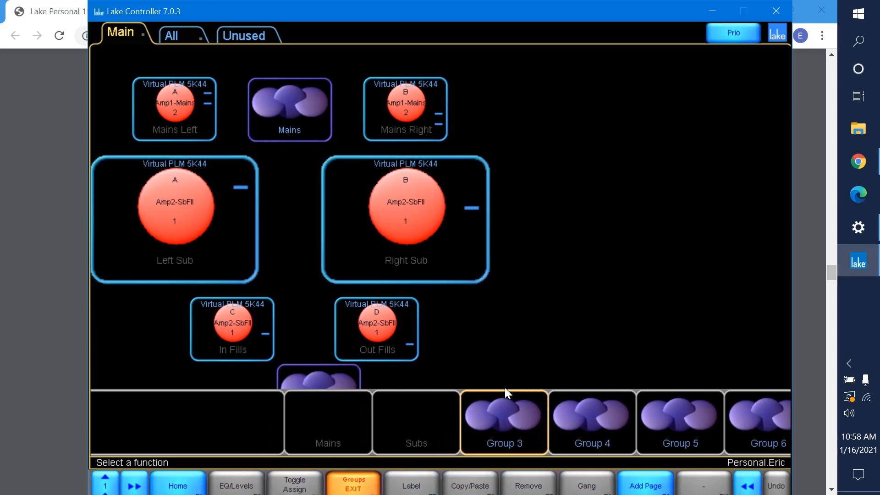
{"action": "left_click_drag", "start_coordinate": [506, 392], "coordinate": [504, 369]}
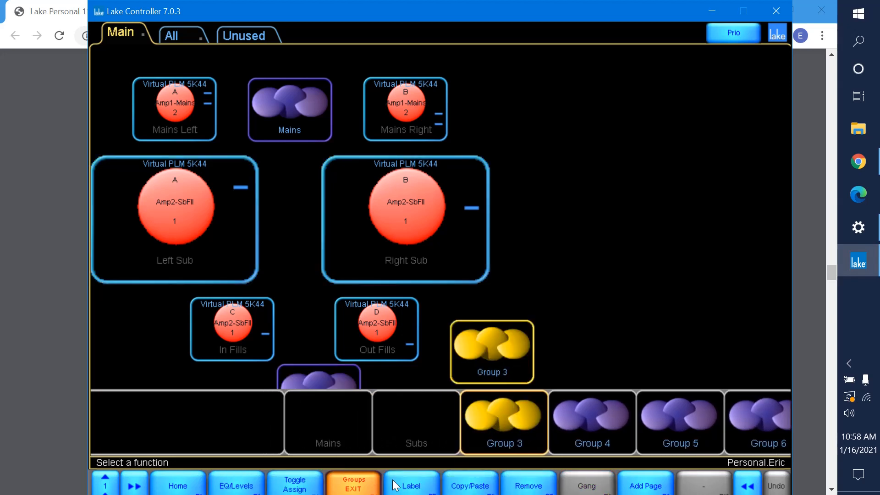
{"action": "left_click", "coordinate": [426, 487]}
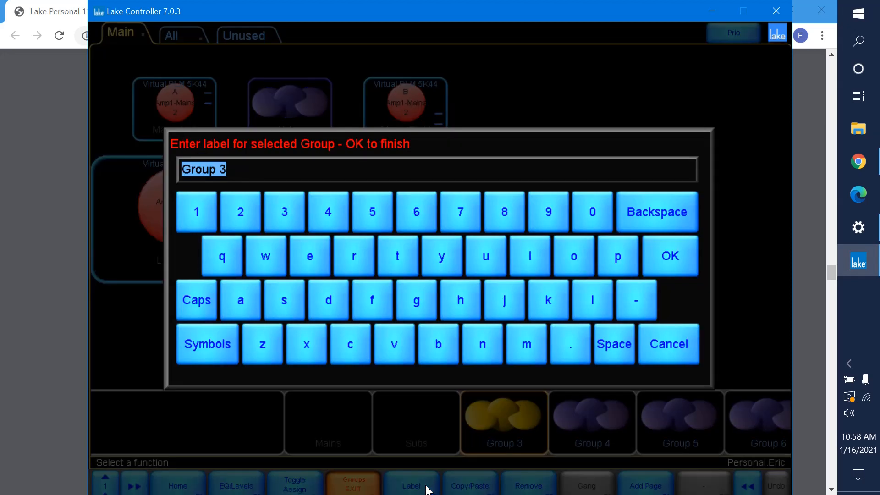
{"action": "type", "text": "Fills"}
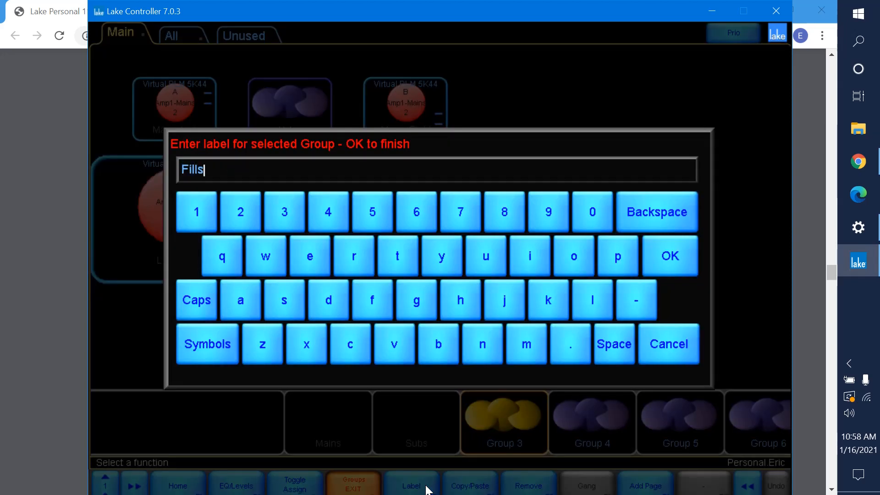
{"action": "left_click", "coordinate": [670, 256]}
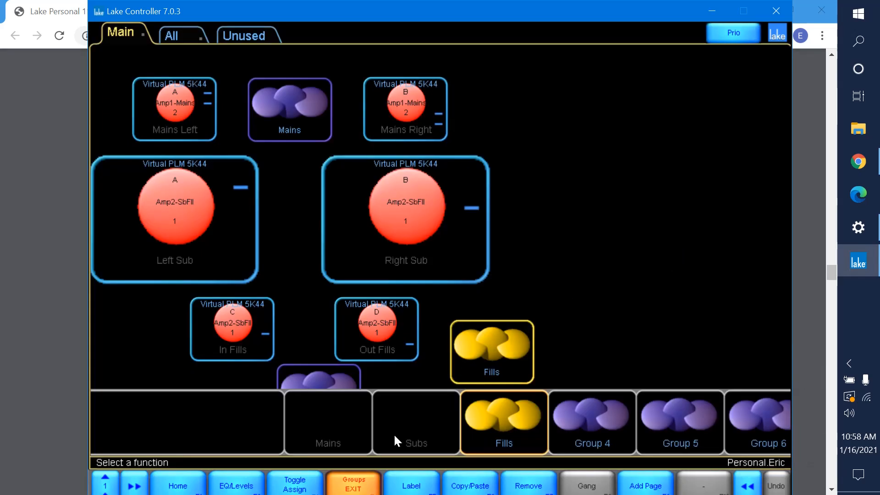
Assign the In Fills and Out Fills modules to the Fills group and exit Groups.
{"action": "left_click", "coordinate": [304, 483]}
{"action": "left_click", "coordinate": [230, 351]}
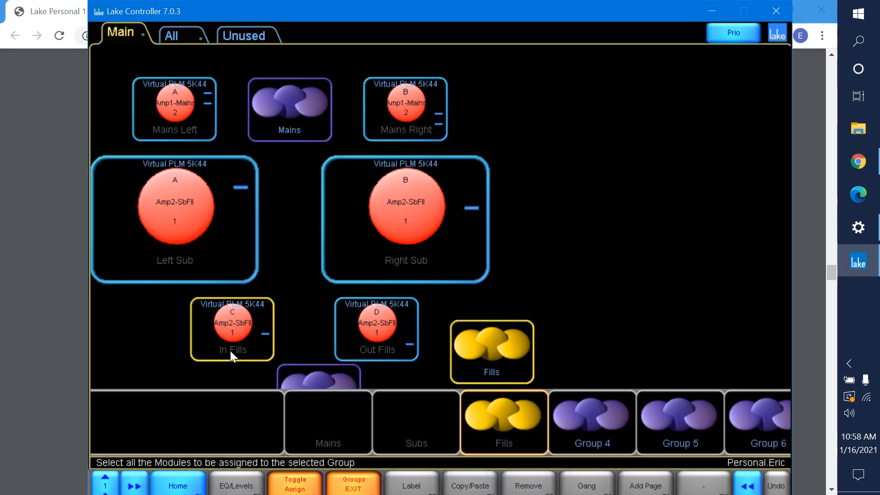
{"action": "left_click", "coordinate": [402, 329]}
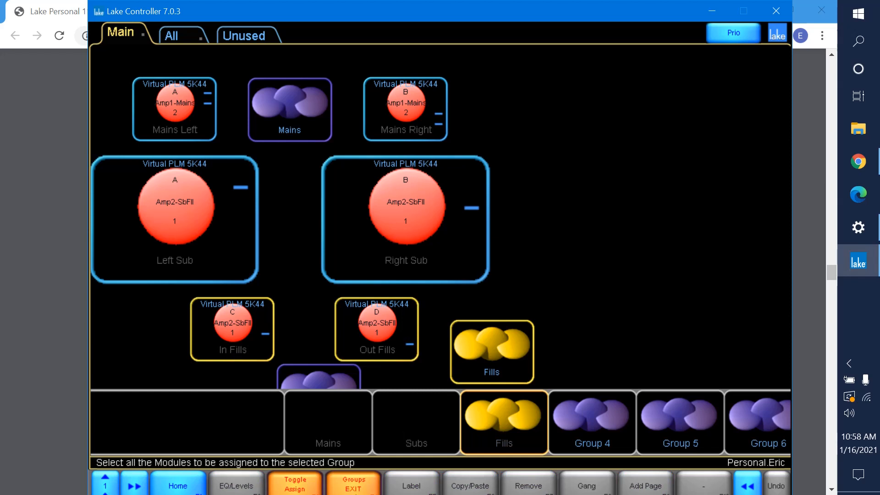
{"action": "left_click", "coordinate": [362, 483]}
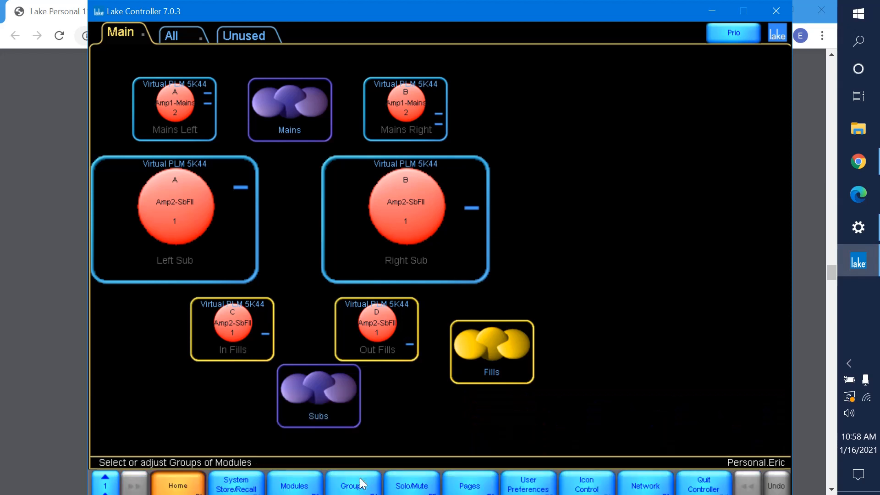
In Modules, shift Mains Right, Right Sub and Out Fills outward to the right and center the Mains group between the two mains.
{"action": "left_click", "coordinate": [302, 488]}
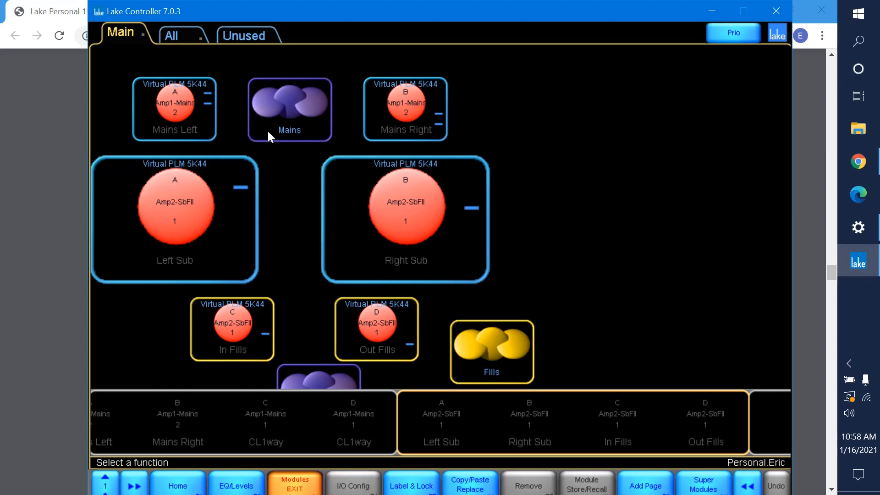
{"action": "left_click_drag", "start_coordinate": [426, 119], "coordinate": [467, 114]}
{"action": "left_click_drag", "start_coordinate": [431, 239], "coordinate": [466, 211]}
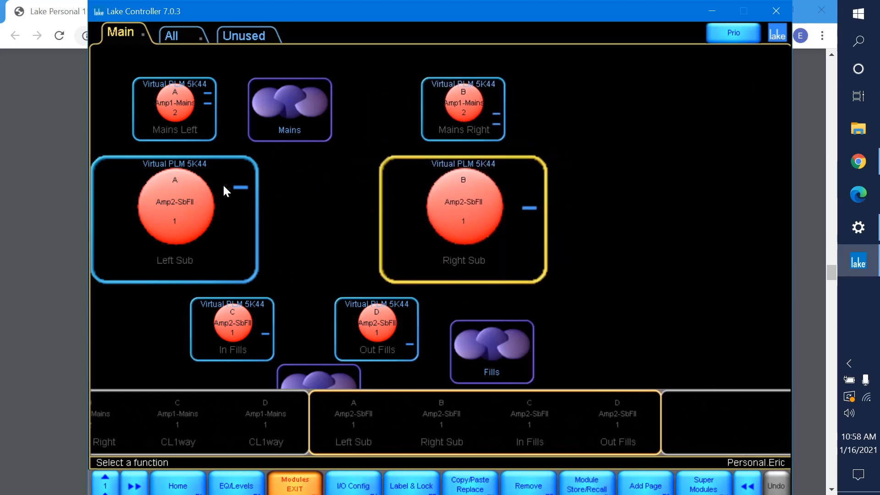
{"action": "left_click_drag", "start_coordinate": [259, 115], "coordinate": [318, 109]}
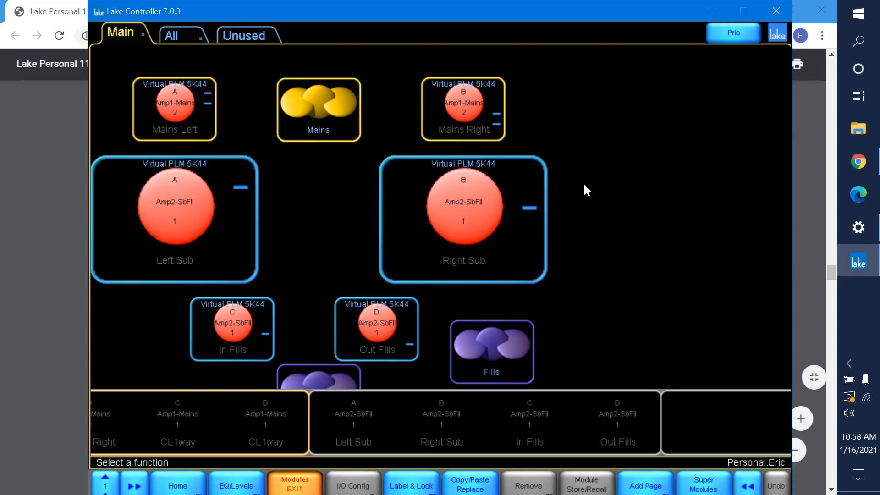
{"action": "left_click_drag", "start_coordinate": [365, 321], "coordinate": [404, 326]}
Stack the Subs and Fills groups directly below Mains between the two sub modules, clear the selection and exit Modules.
{"action": "left_click_drag", "start_coordinate": [510, 346], "coordinate": [319, 199]}
{"action": "left_click_drag", "start_coordinate": [312, 373], "coordinate": [283, 220]}
{"action": "left_click_drag", "start_coordinate": [332, 185], "coordinate": [319, 337]}
{"action": "left_click_drag", "start_coordinate": [312, 266], "coordinate": [316, 169]}
{"action": "left_click_drag", "start_coordinate": [289, 316], "coordinate": [318, 233]}
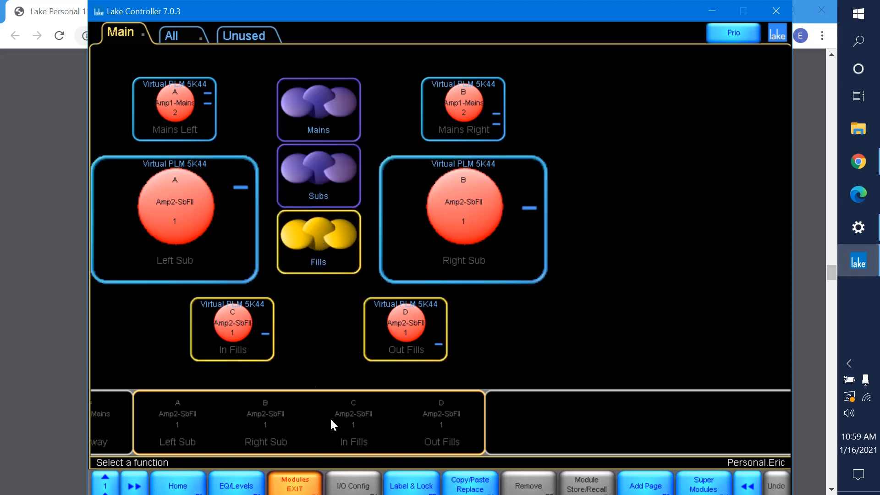
{"action": "left_click", "coordinate": [324, 340]}
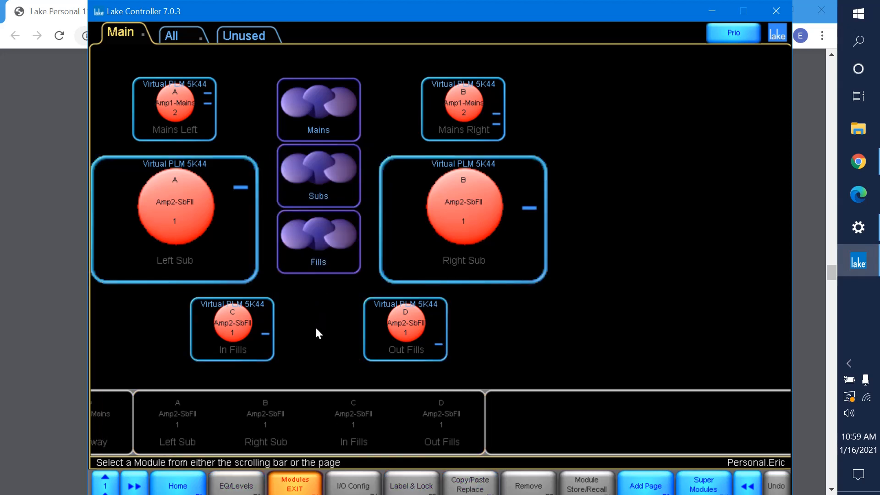
{"action": "left_click", "coordinate": [308, 485]}
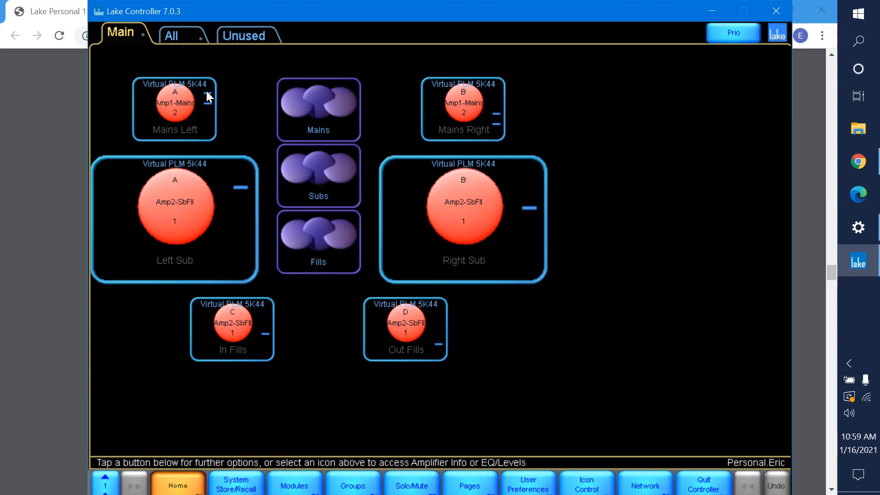
View the PEQ1 equalizer screens of the Left Sub and Mains Right modules, returning to Home after each.
{"action": "double_click", "coordinate": [205, 199]}
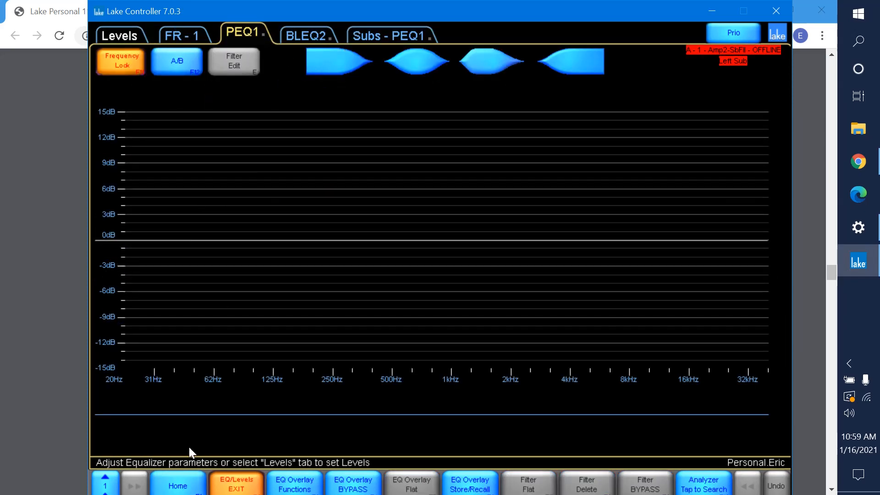
{"action": "left_click", "coordinate": [176, 485]}
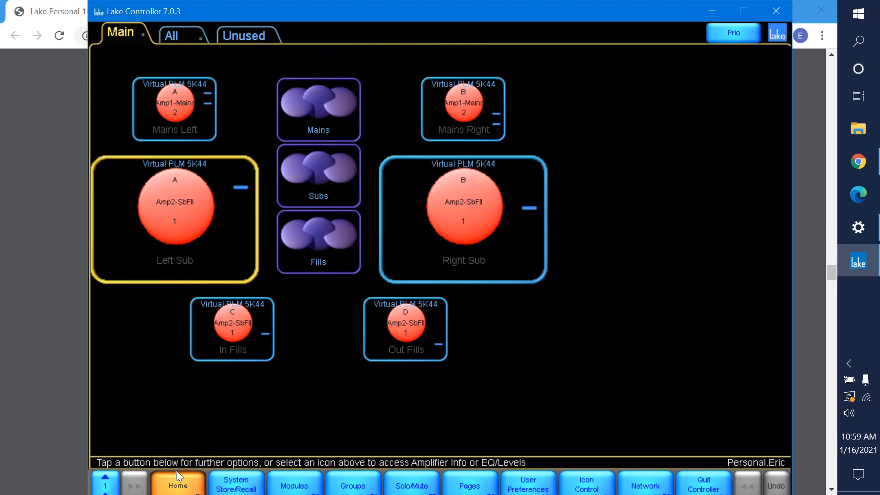
{"action": "double_click", "coordinate": [472, 114]}
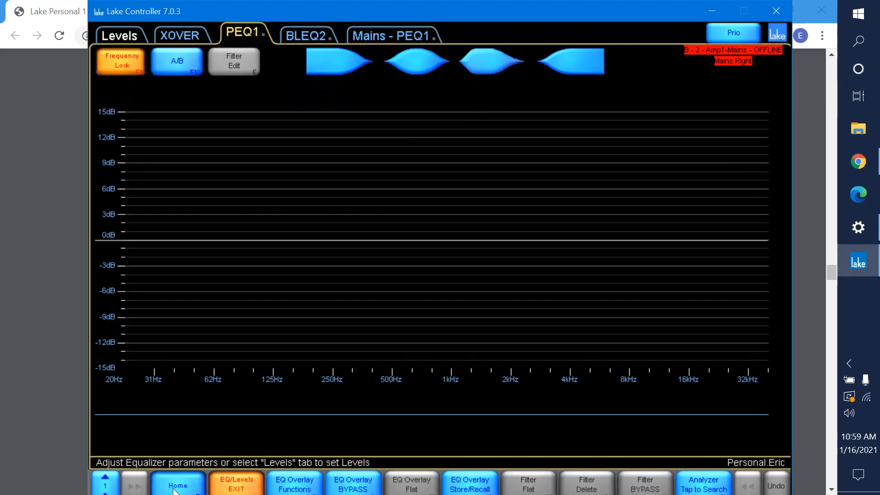
{"action": "left_click", "coordinate": [236, 484]}
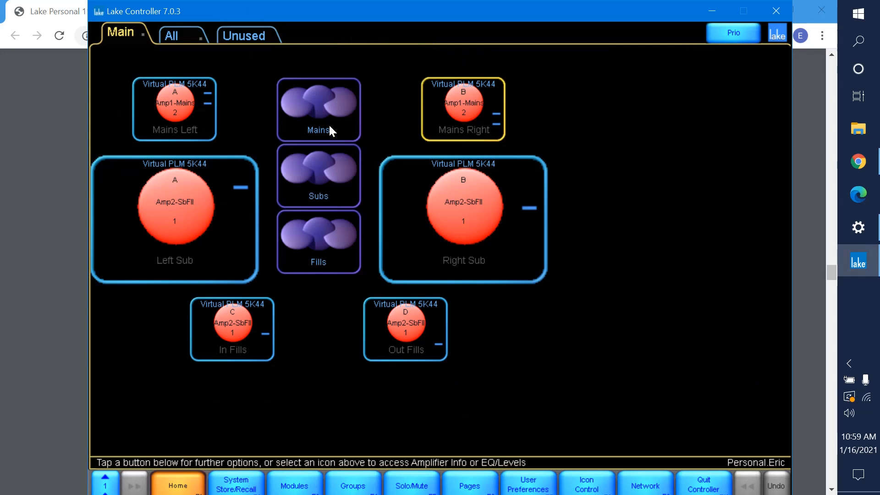
View the equalizer screens of the Mains group and the Mains Left module, returning to Home after each.
{"action": "double_click", "coordinate": [318, 117]}
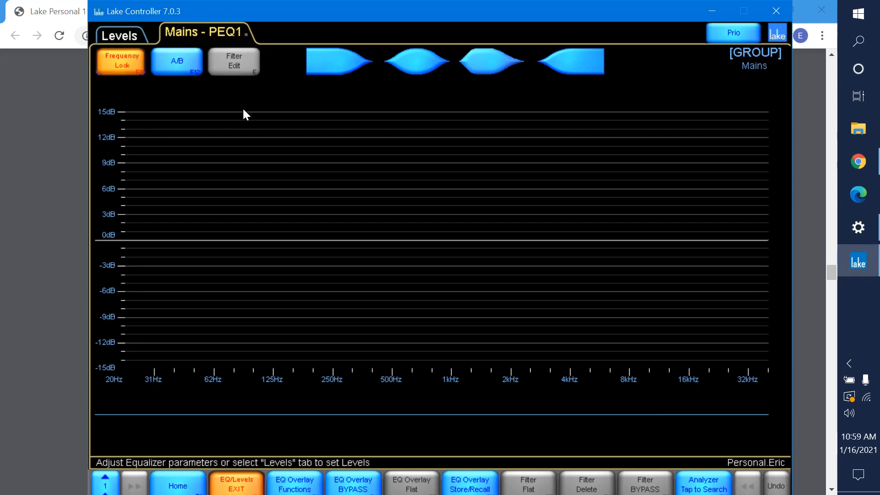
{"action": "left_click", "coordinate": [197, 488]}
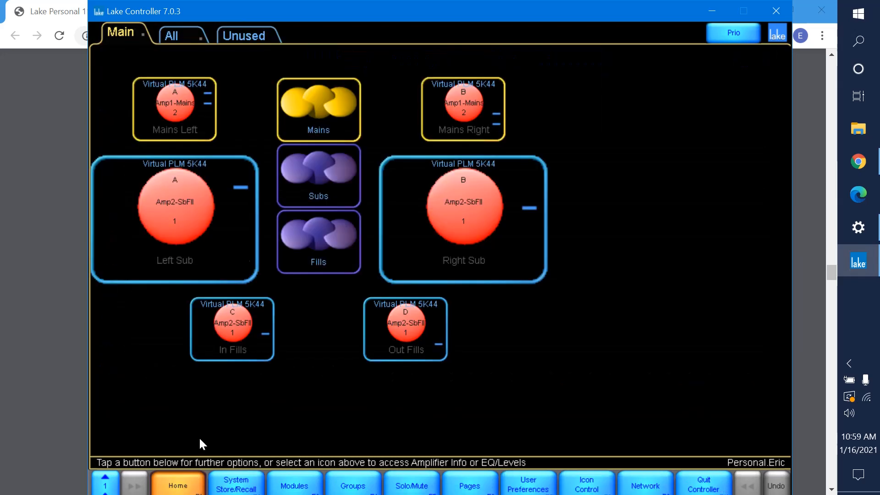
{"action": "left_click", "coordinate": [191, 114]}
{"action": "left_click", "coordinate": [197, 488]}
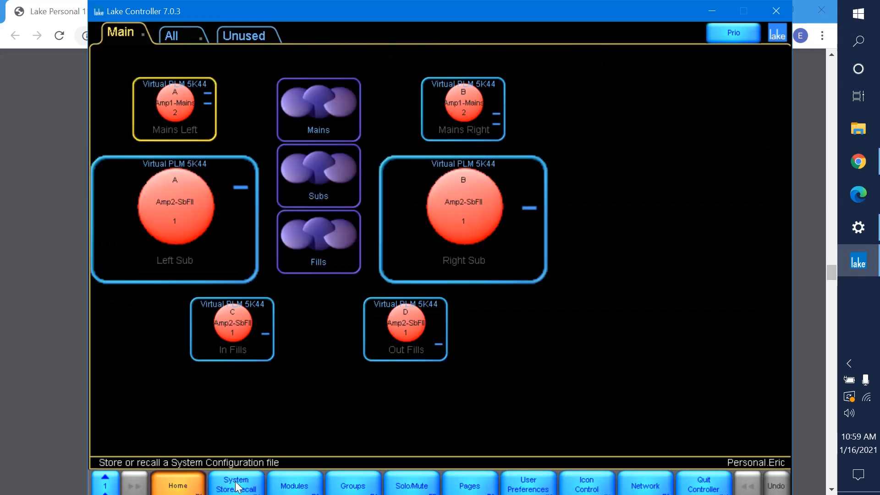
From Modules, review the I/O configuration of the Mains Left and Mains Right modules, and return to Home.
{"action": "left_click", "coordinate": [294, 486]}
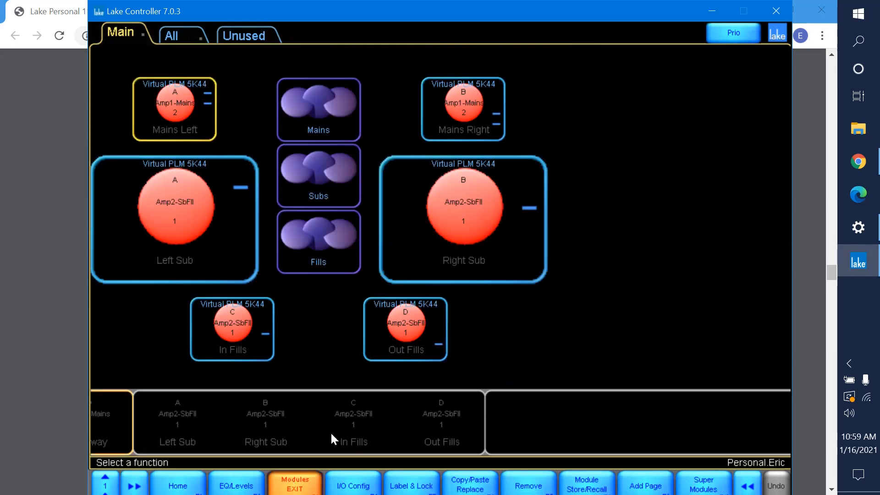
{"action": "left_click", "coordinate": [372, 488]}
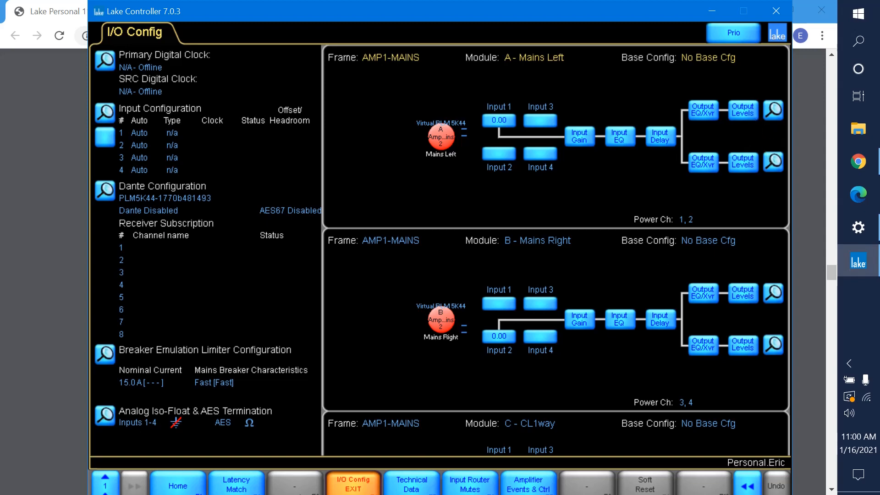
{"action": "left_click", "coordinate": [178, 486]}
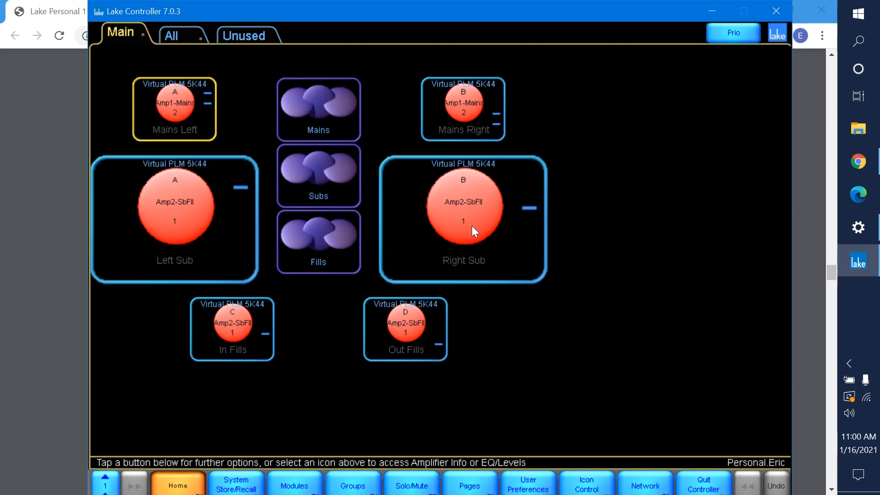
Open the Mains group, switch from its PEQ1 equalizer to the Levels view, and return to Home.
{"action": "left_click", "coordinate": [304, 107]}
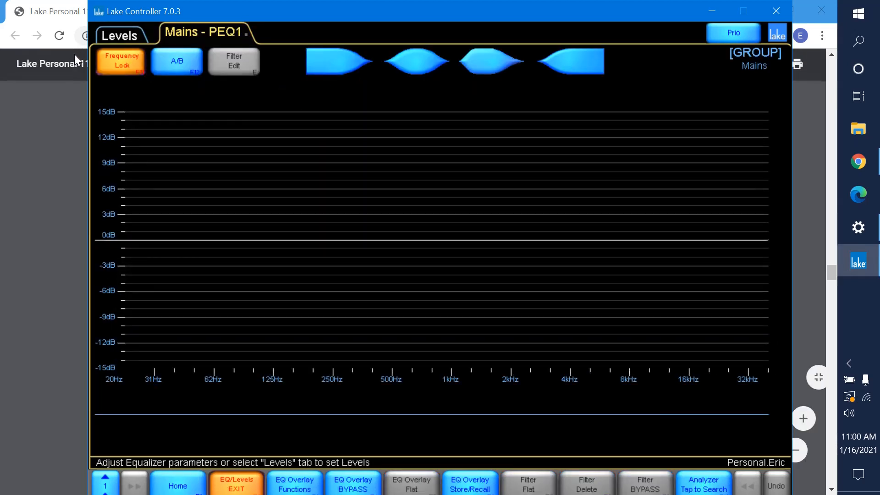
{"action": "left_click", "coordinate": [120, 37]}
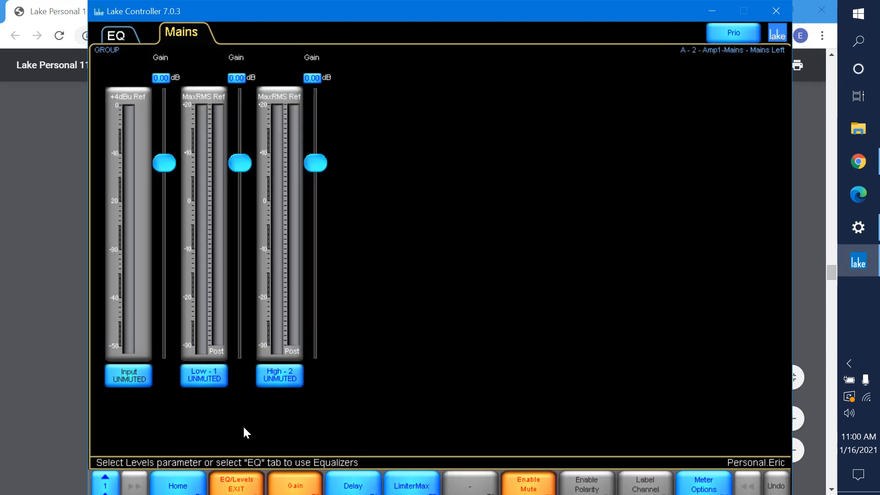
{"action": "left_click", "coordinate": [189, 476]}
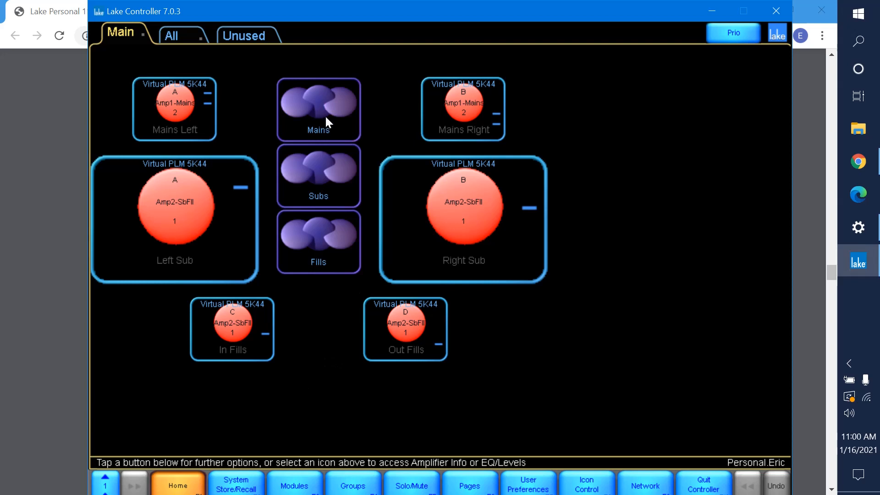
Mute the Low and High outputs in the Mains group's levels and return to Home with nothing selected.
{"action": "left_click", "coordinate": [325, 118]}
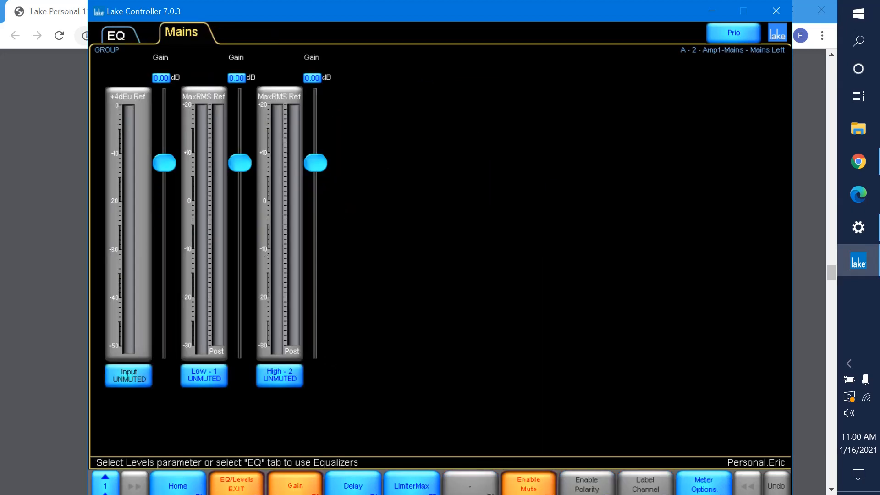
{"action": "left_click", "coordinate": [215, 378]}
{"action": "left_click", "coordinate": [281, 373]}
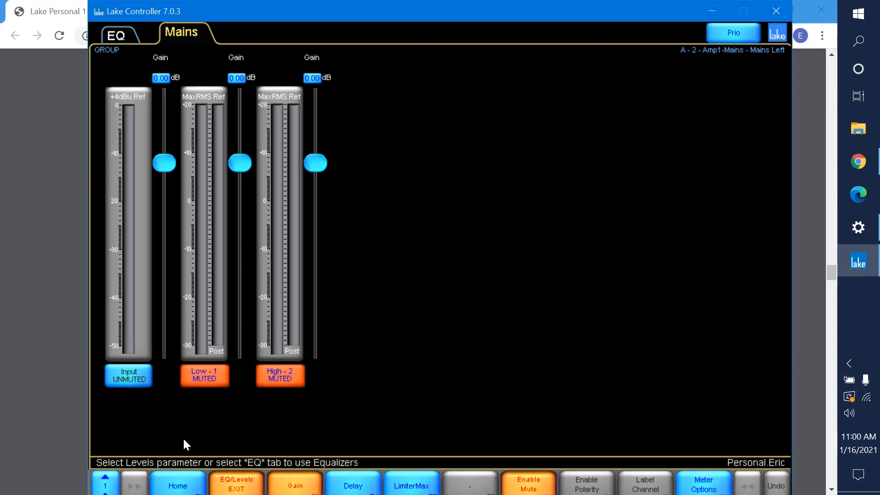
{"action": "left_click", "coordinate": [190, 487]}
{"action": "left_click", "coordinate": [307, 335]}
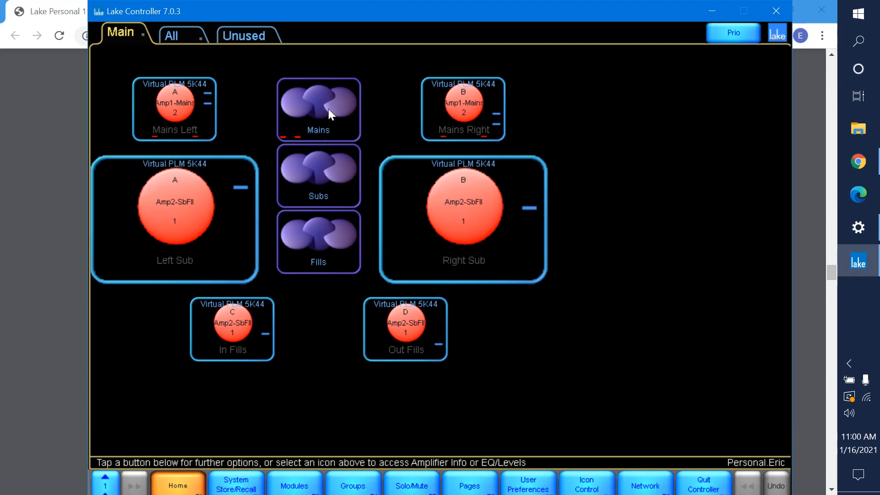
Unmute the Low and High outputs in the Mains group's levels and return to Home.
{"action": "double_click", "coordinate": [324, 135]}
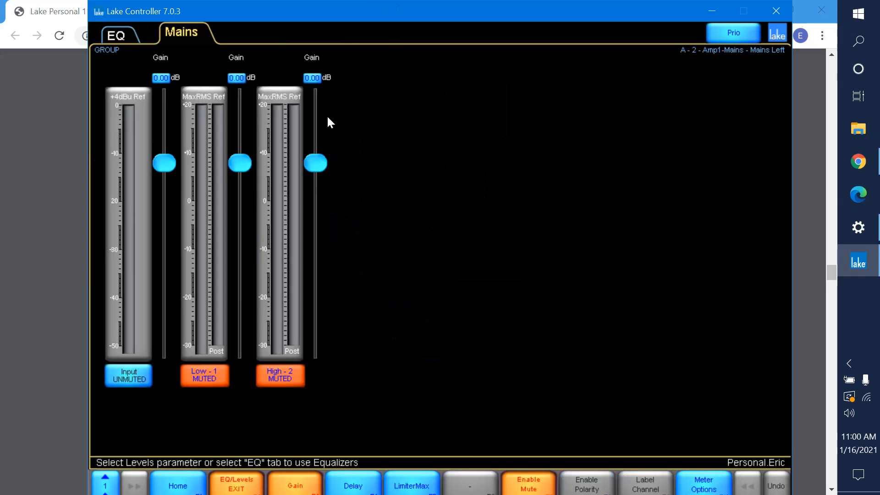
{"action": "left_click", "coordinate": [204, 380]}
{"action": "left_click", "coordinate": [274, 371]}
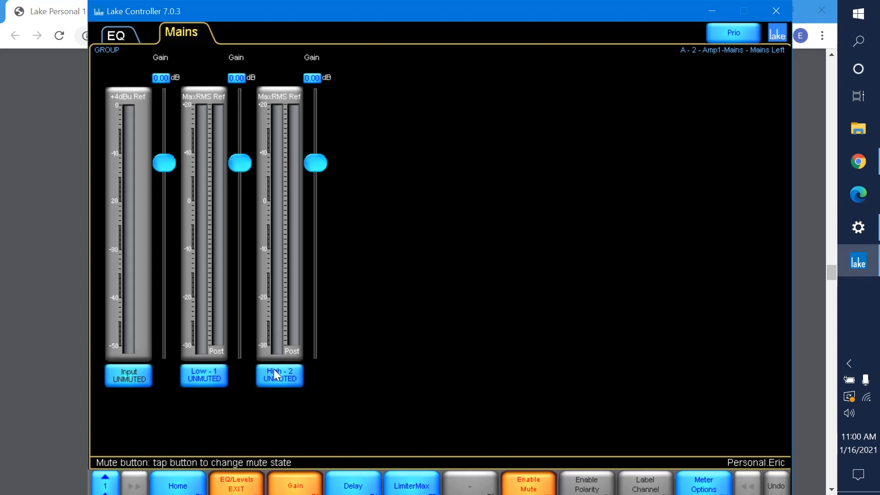
{"action": "left_click", "coordinate": [193, 490]}
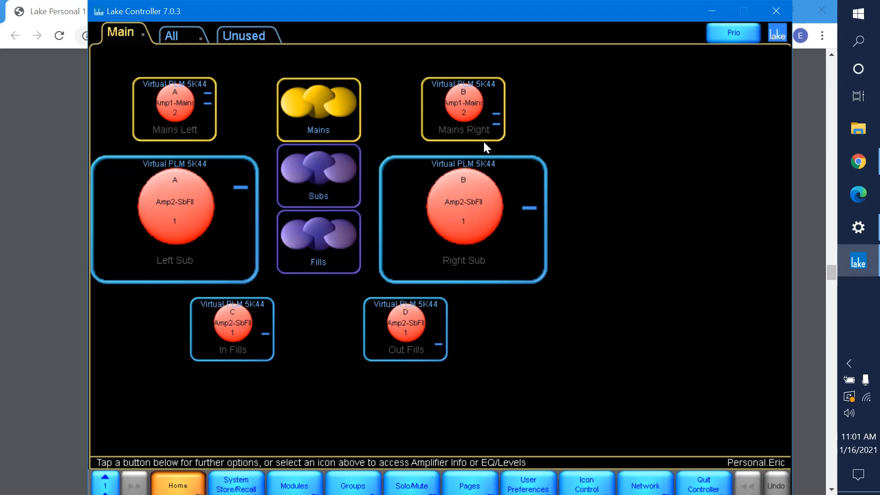
Unmute the individual inputs of the Mains Left and Mains Right modules, returning to Home after each.
{"action": "left_click", "coordinate": [191, 104]}
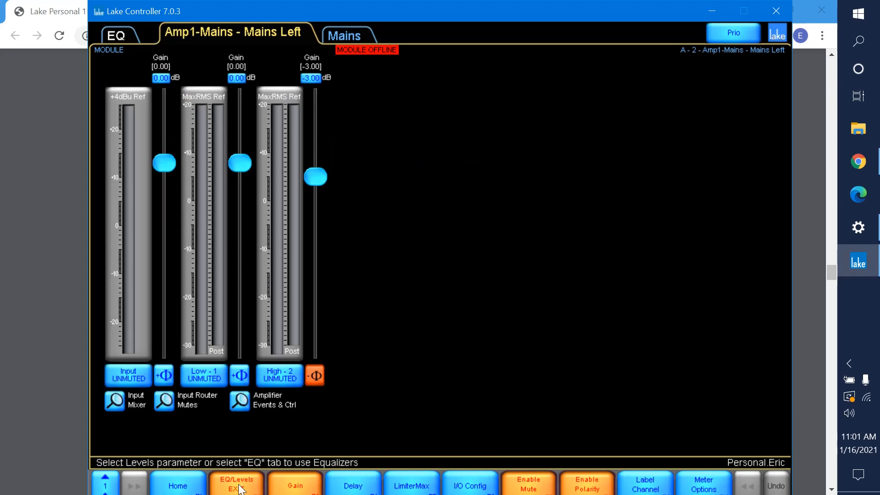
{"action": "left_click", "coordinate": [197, 481]}
{"action": "left_click", "coordinate": [499, 118]}
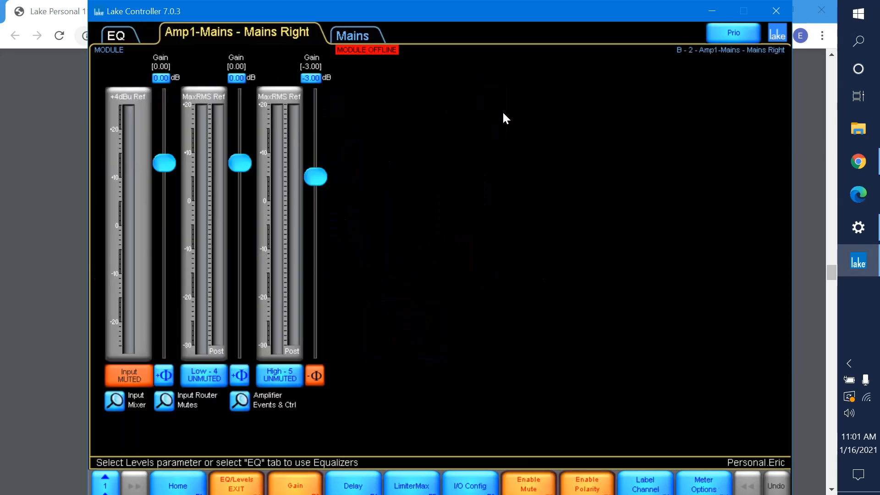
{"action": "left_click", "coordinate": [137, 372]}
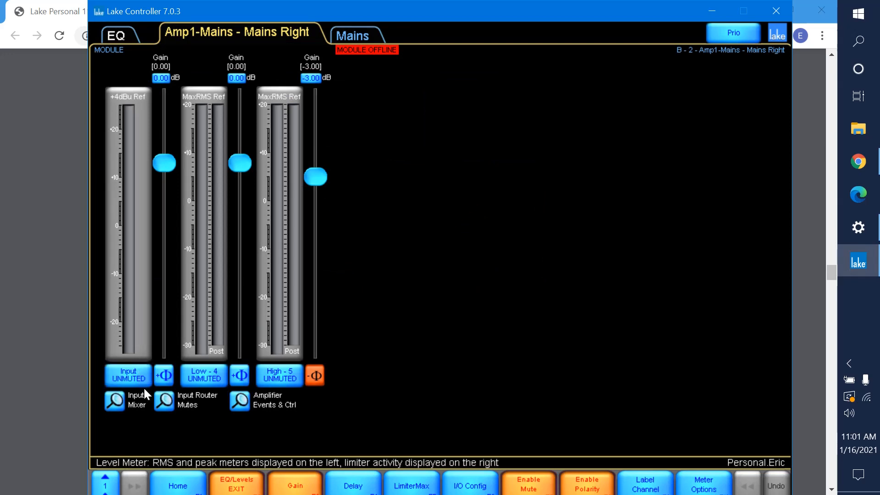
{"action": "left_click", "coordinate": [187, 482]}
Mute the input of the Mains group, check the module icons on Home, and unmute the group's input again.
{"action": "left_click", "coordinate": [353, 128]}
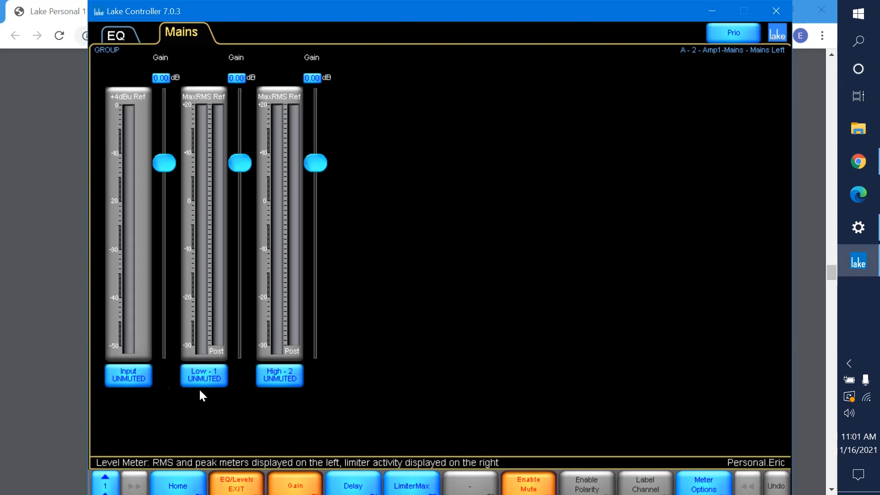
{"action": "left_click", "coordinate": [139, 375]}
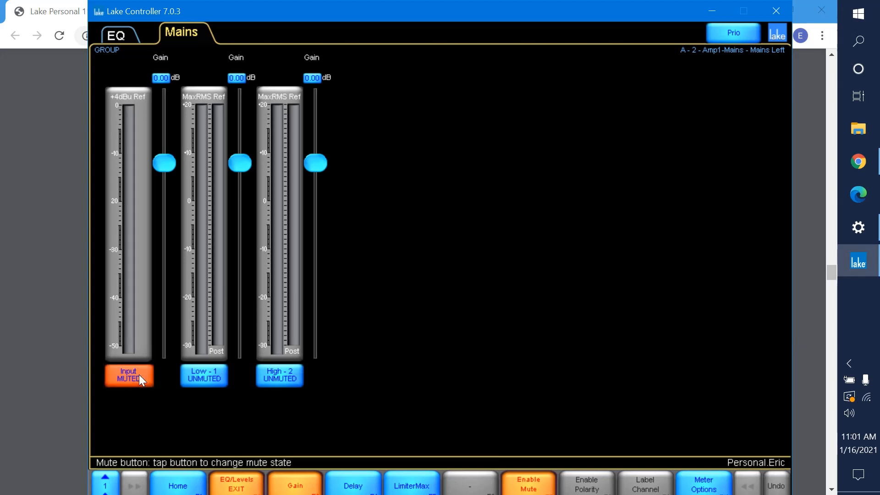
{"action": "left_click", "coordinate": [200, 490]}
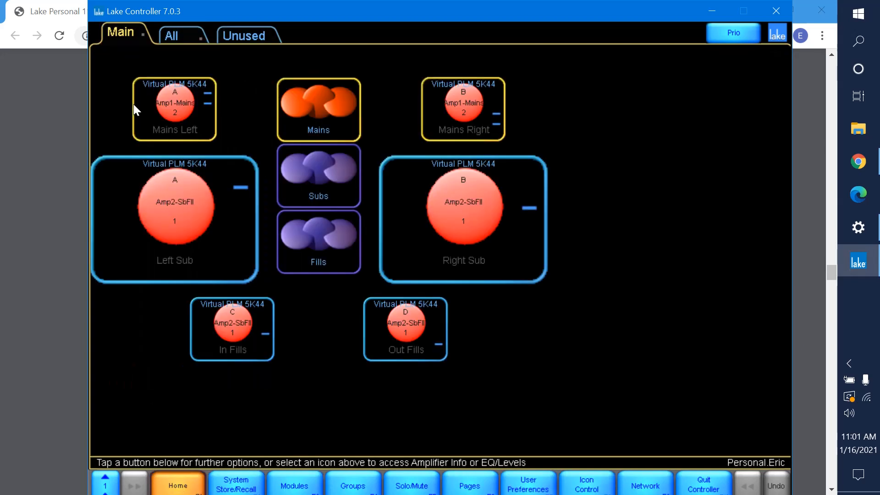
{"action": "left_click", "coordinate": [338, 116]}
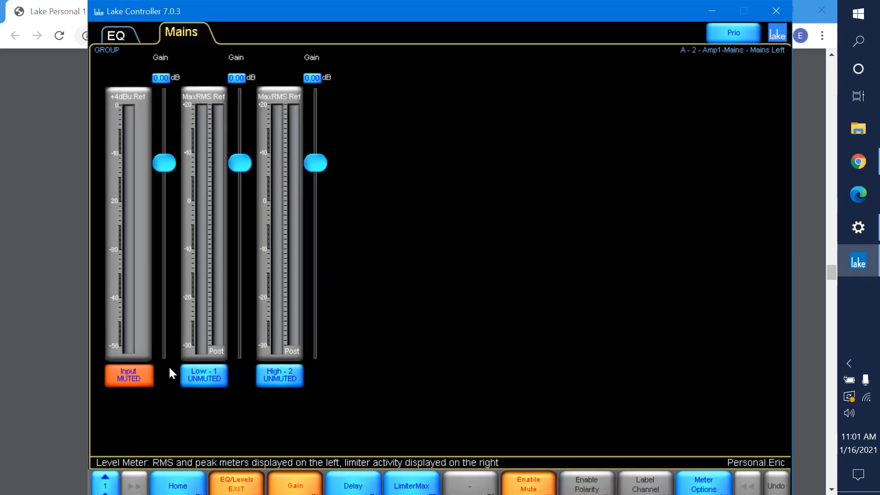
{"action": "left_click", "coordinate": [147, 374]}
{"action": "left_click", "coordinate": [177, 486]}
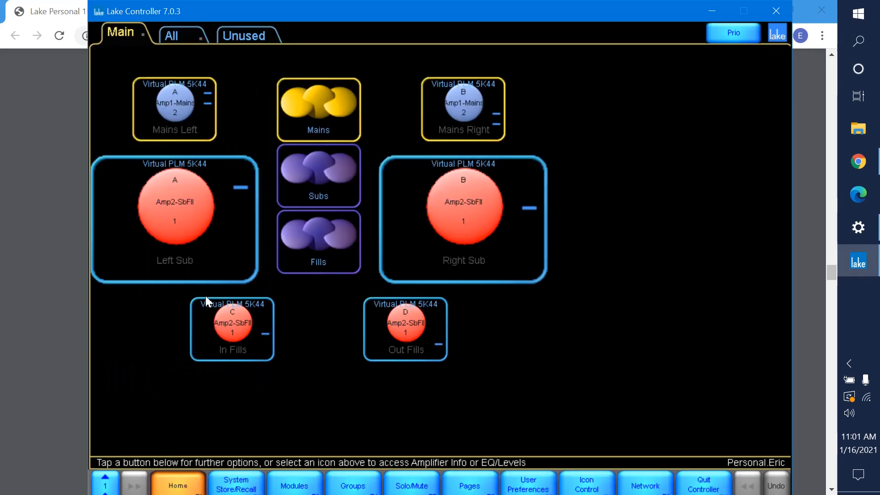
Mute the input of the Mains group at group level and return to Home.
{"action": "left_click", "coordinate": [357, 112]}
{"action": "left_click", "coordinate": [139, 376]}
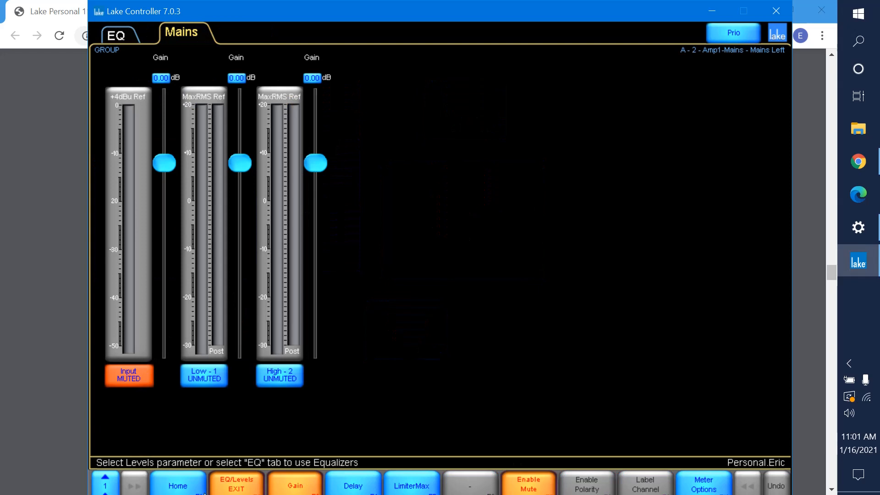
{"action": "left_click", "coordinate": [171, 479]}
Unmute the individual inputs of the Left Sub and Right Sub modules, returning to Home after each.
{"action": "left_click", "coordinate": [152, 223]}
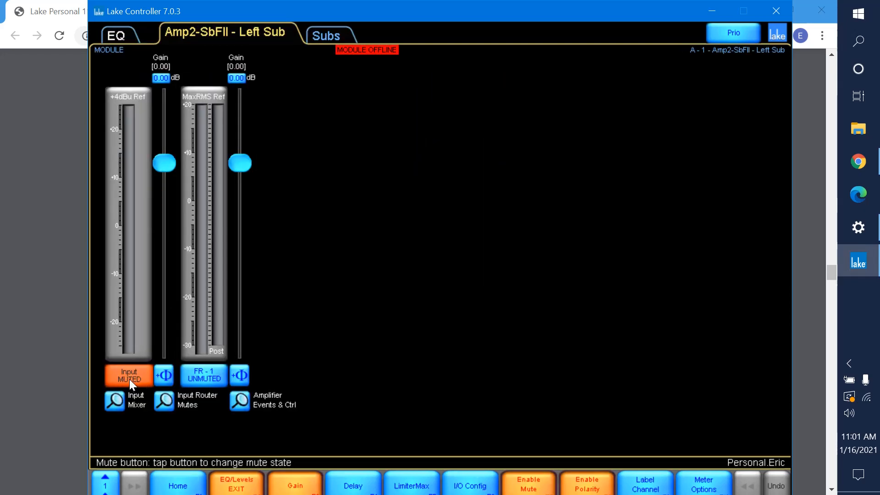
{"action": "left_click", "coordinate": [176, 486]}
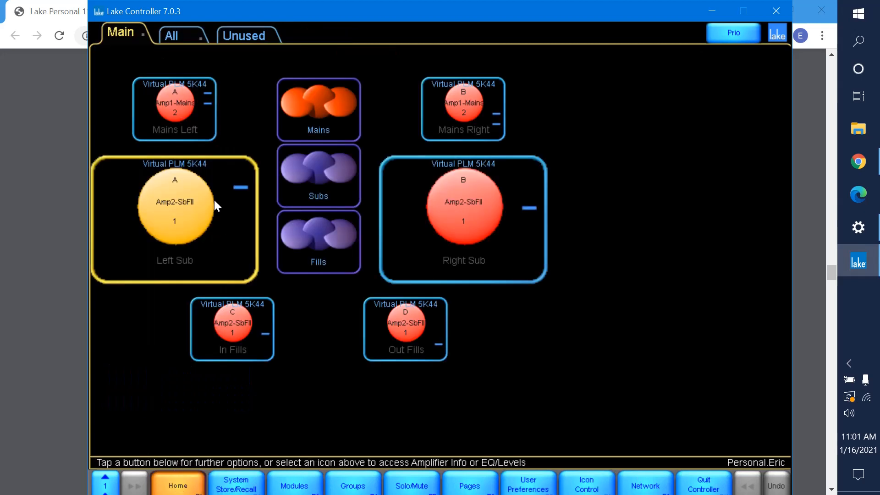
{"action": "left_click", "coordinate": [424, 191]}
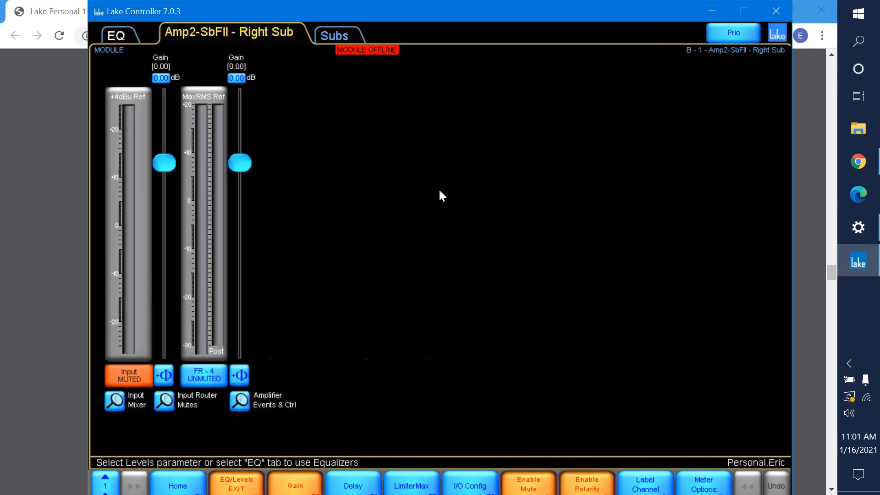
{"action": "left_click", "coordinate": [140, 373]}
{"action": "left_click", "coordinate": [181, 481]}
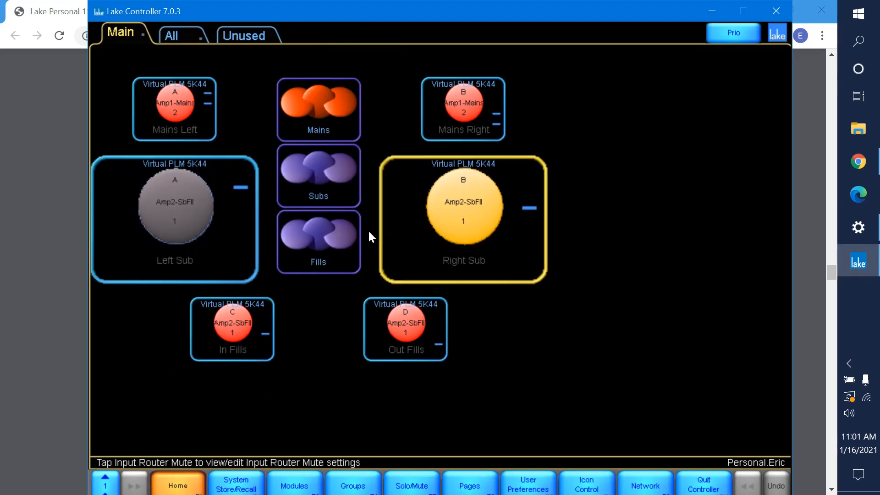
Mute the input of the Subs group at group level and return to Home.
{"action": "left_click", "coordinate": [344, 172]}
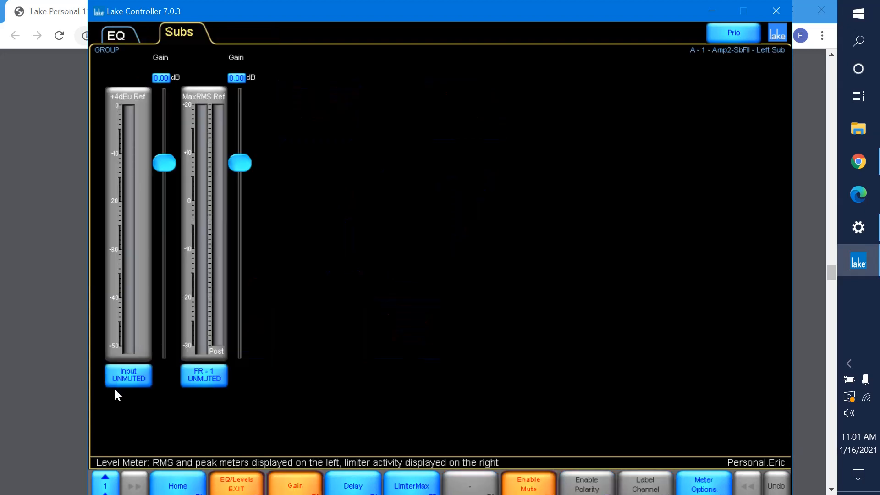
{"action": "left_click", "coordinate": [120, 376]}
{"action": "left_click", "coordinate": [177, 485]}
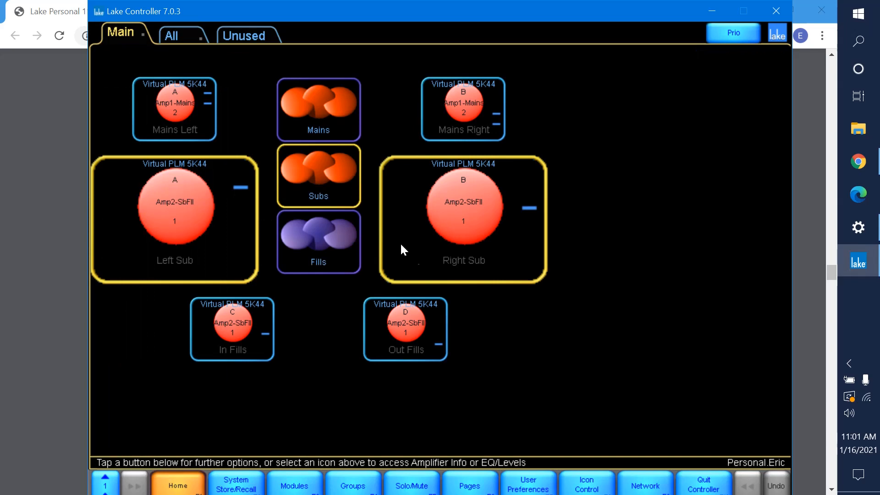
Unmute the individual inputs of the In Fills and Out Fills modules, returning to Home after each.
{"action": "left_click", "coordinate": [222, 332]}
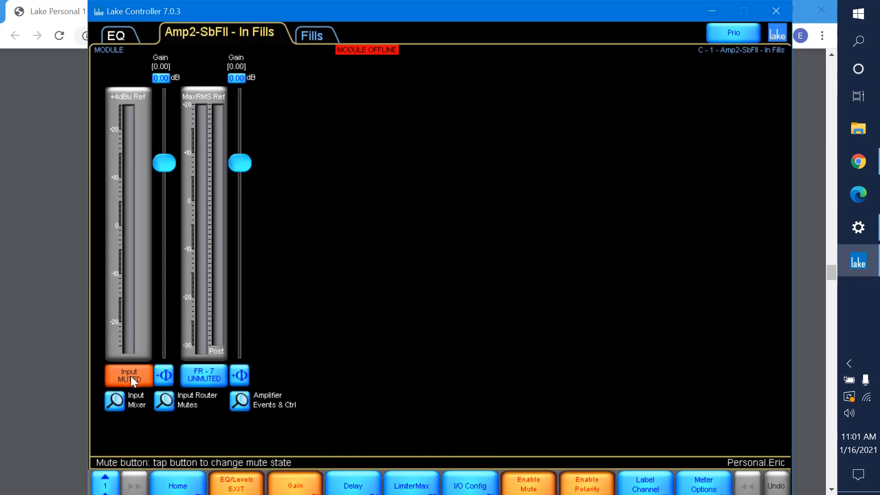
{"action": "left_click", "coordinate": [129, 376]}
{"action": "left_click", "coordinate": [177, 484]}
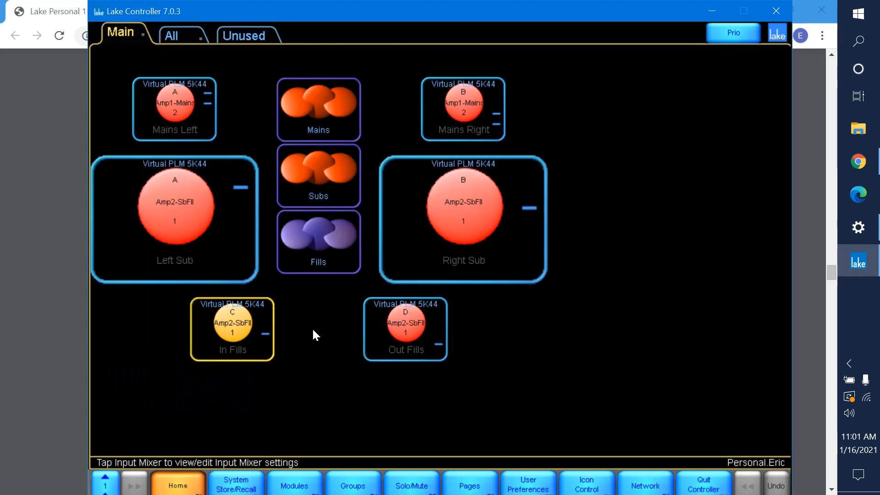
{"action": "left_click", "coordinate": [417, 338]}
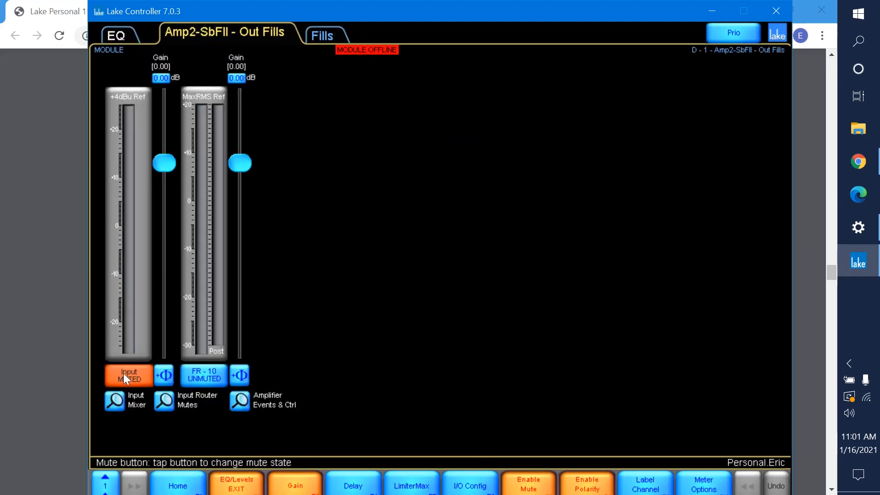
{"action": "left_click", "coordinate": [124, 373]}
{"action": "left_click", "coordinate": [176, 485]}
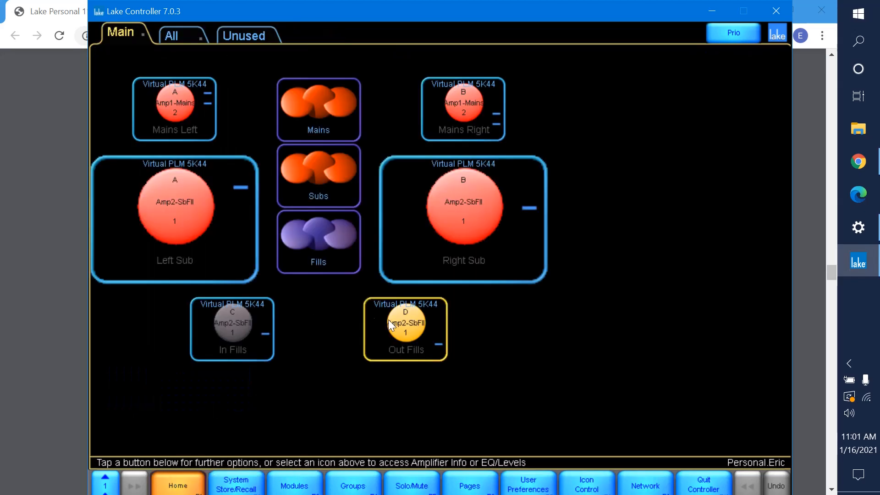
Mute the input of the Fills group at group level and return to Home.
{"action": "left_click", "coordinate": [331, 236]}
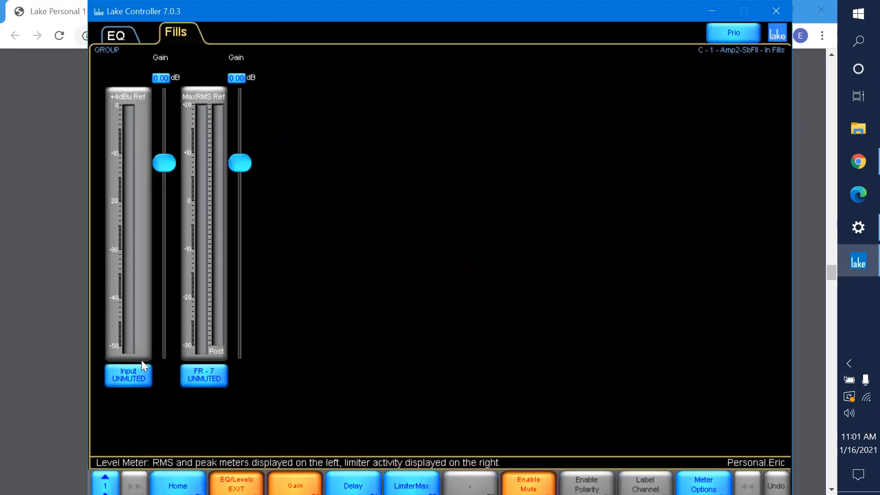
{"action": "left_click", "coordinate": [133, 380]}
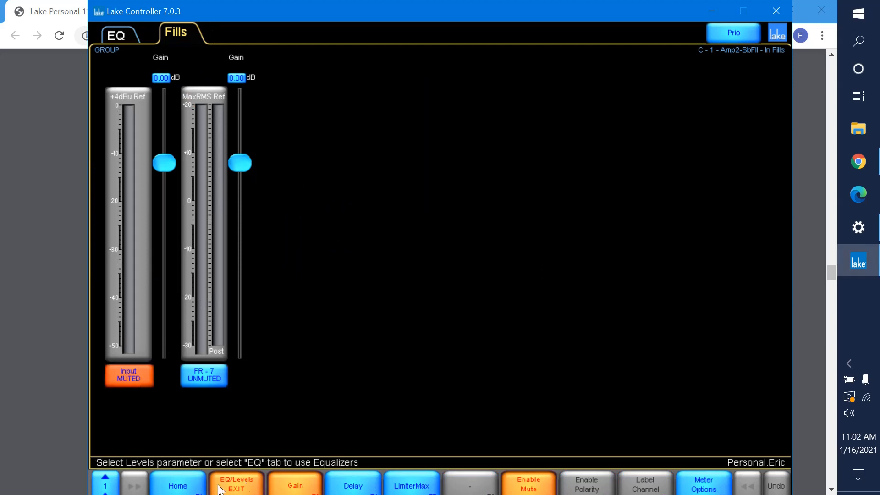
{"action": "left_click", "coordinate": [188, 488]}
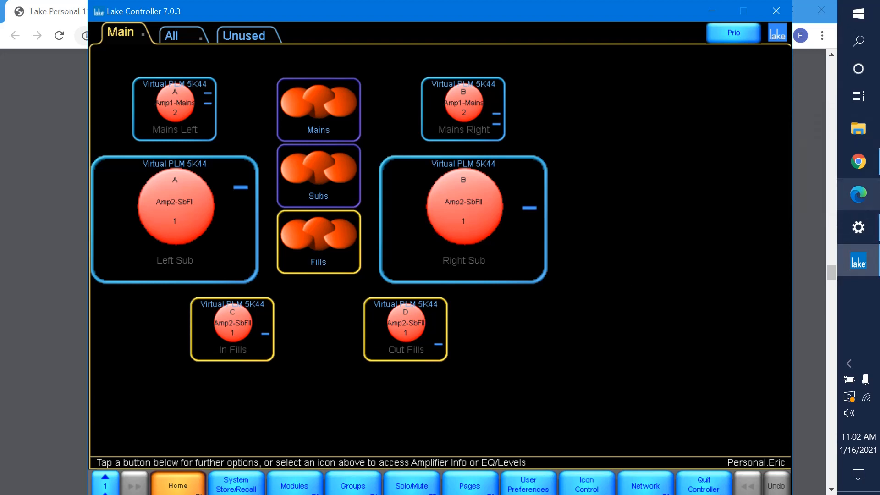
Switch to the assignment PDF in Chrome and read the instructions on experimenting with groups and saving the system.
{"action": "left_click", "coordinate": [877, 172]}
{"action": "scroll", "coordinate": [532, 198], "scroll_direction": "down", "scroll_amount": 8}
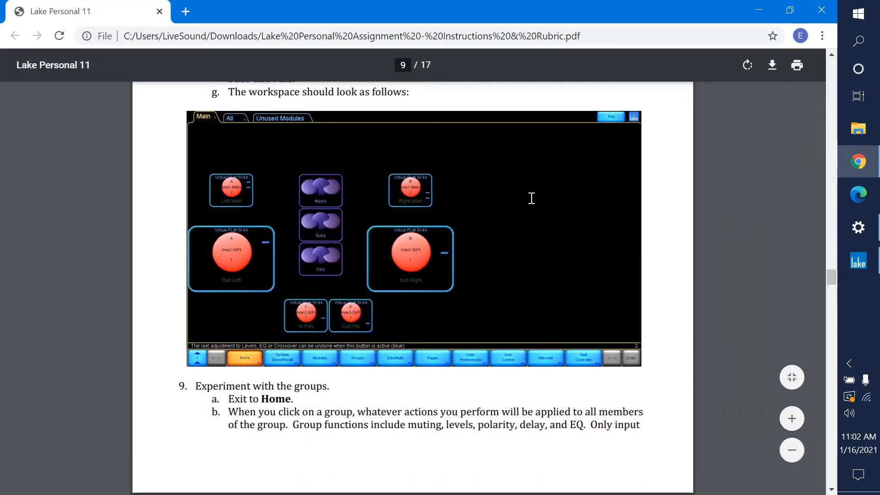
{"action": "scroll", "coordinate": [532, 198], "scroll_direction": "down", "scroll_amount": 2}
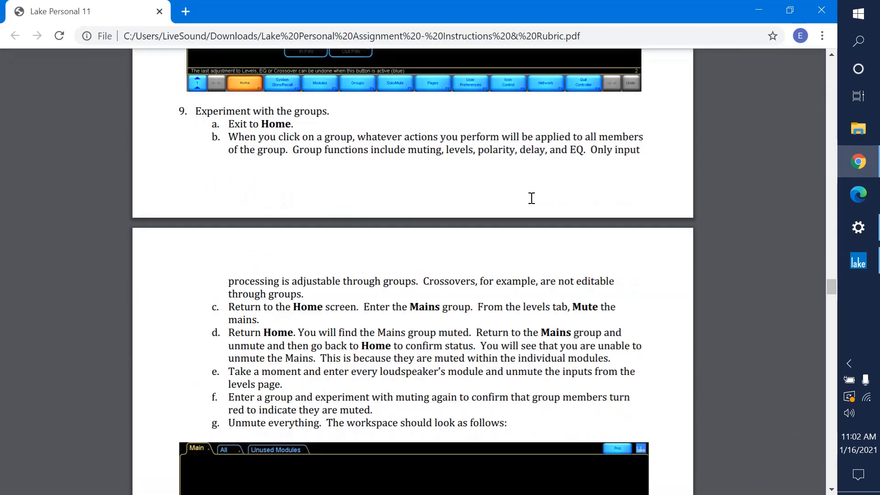
{"action": "scroll", "coordinate": [405, 280], "scroll_direction": "down", "scroll_amount": 7}
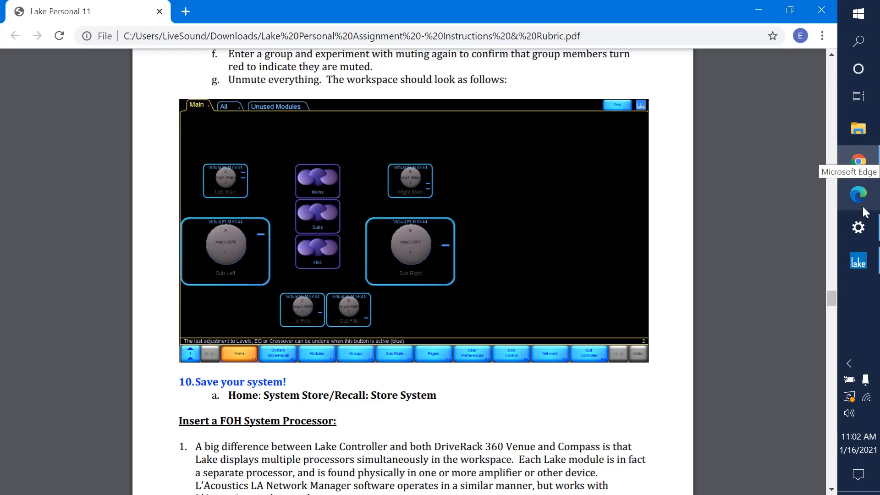
Switch back to Lake Controller and store the entire system under its current file name, overwriting the existing system file.
{"action": "mouse_move", "coordinate": [860, 265]}
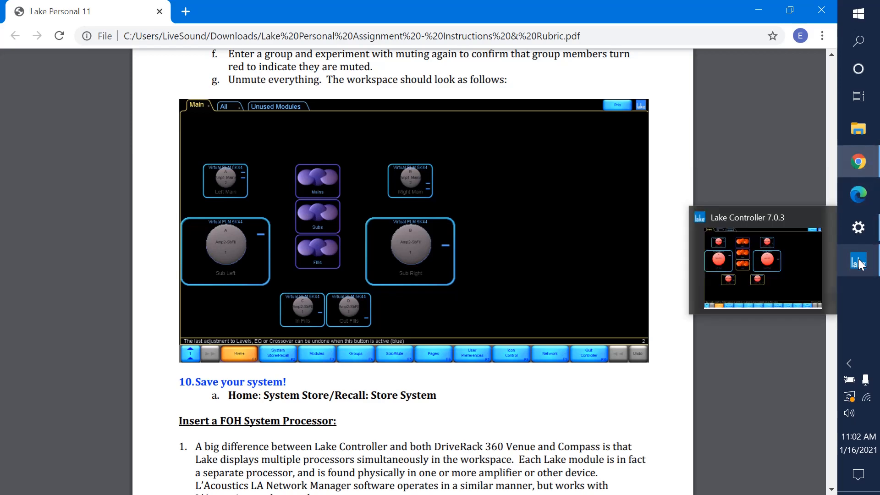
{"action": "left_click", "coordinate": [860, 264]}
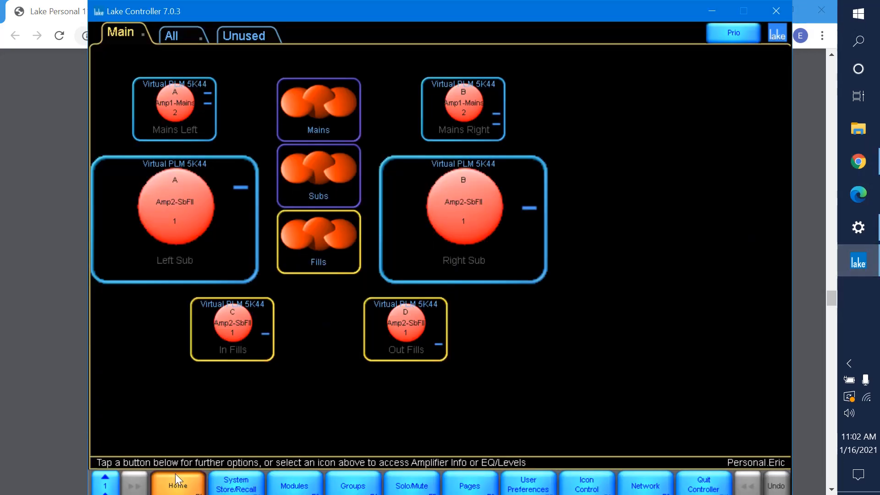
{"action": "left_click", "coordinate": [237, 483]}
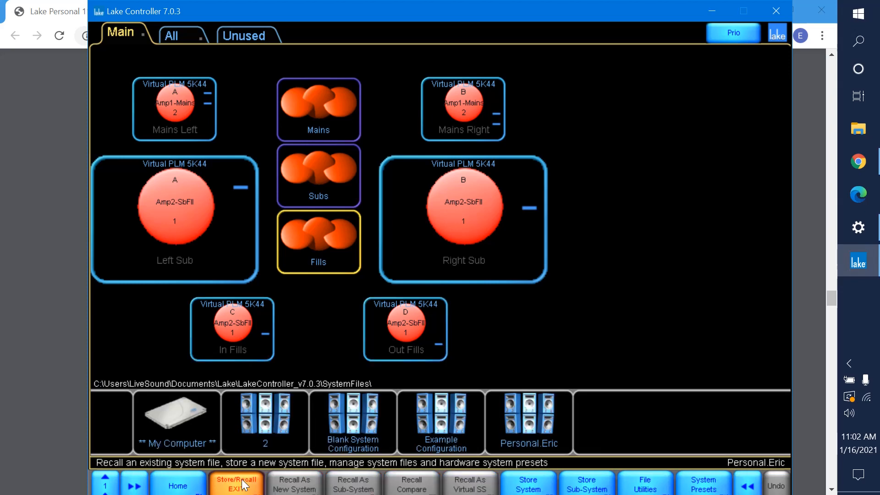
{"action": "left_click", "coordinate": [528, 484]}
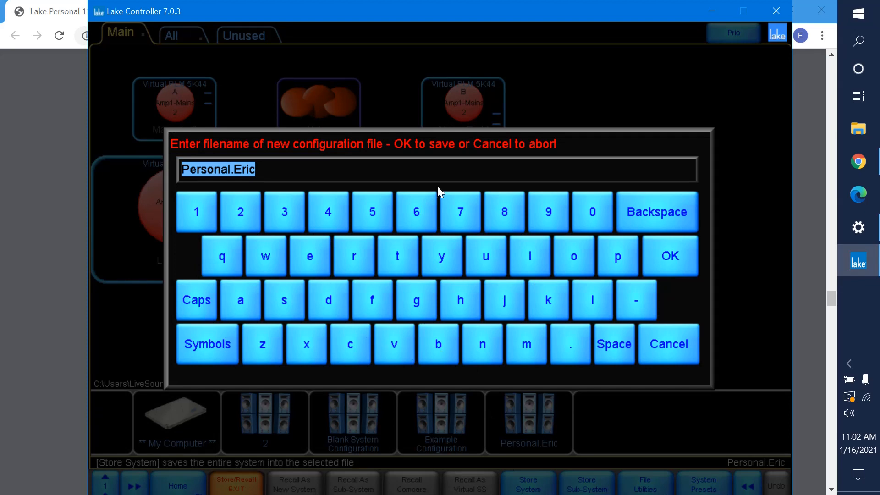
{"action": "left_click", "coordinate": [687, 253]}
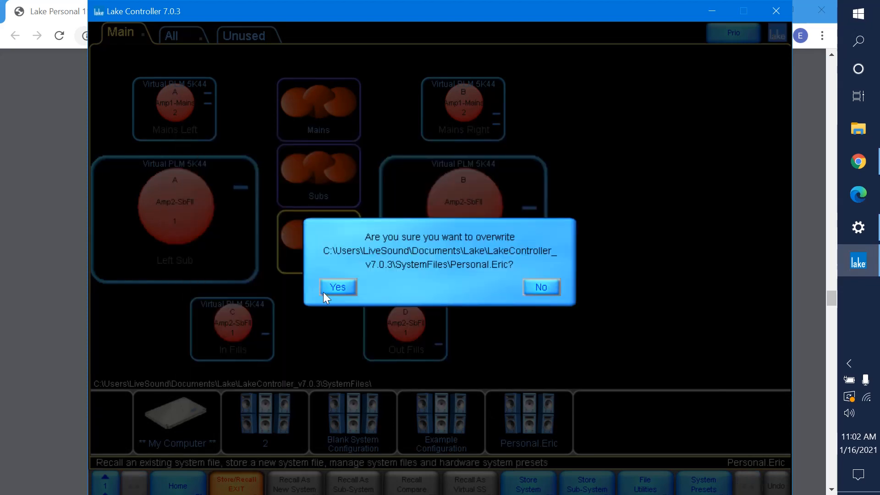
{"action": "left_click", "coordinate": [337, 288]}
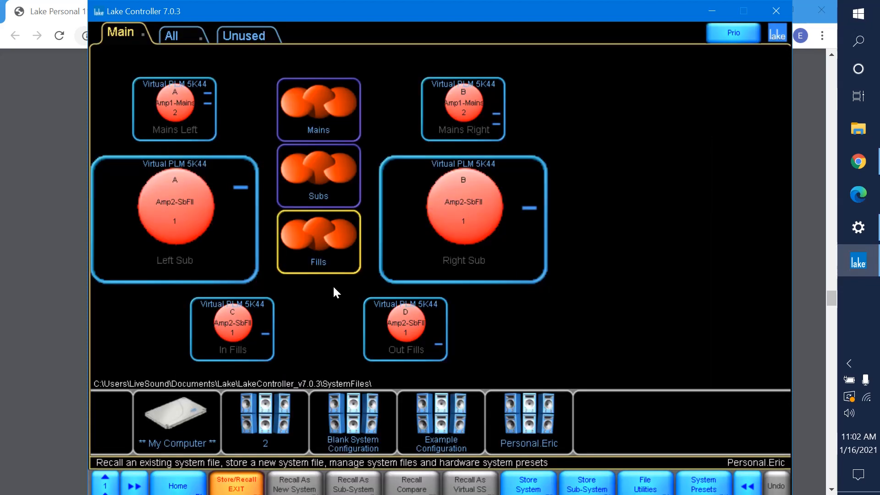